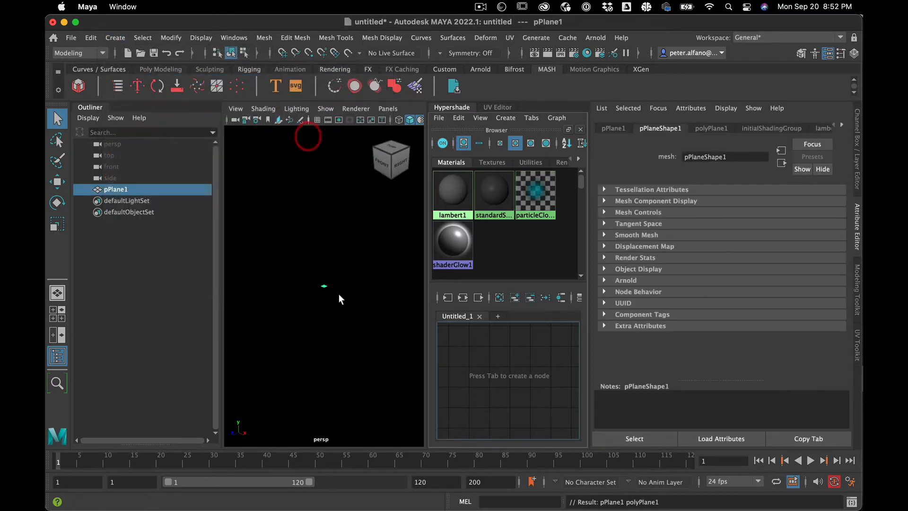
Step: Scale the plane up uniformly by a factor of about 46 as a ground surface
key("r")
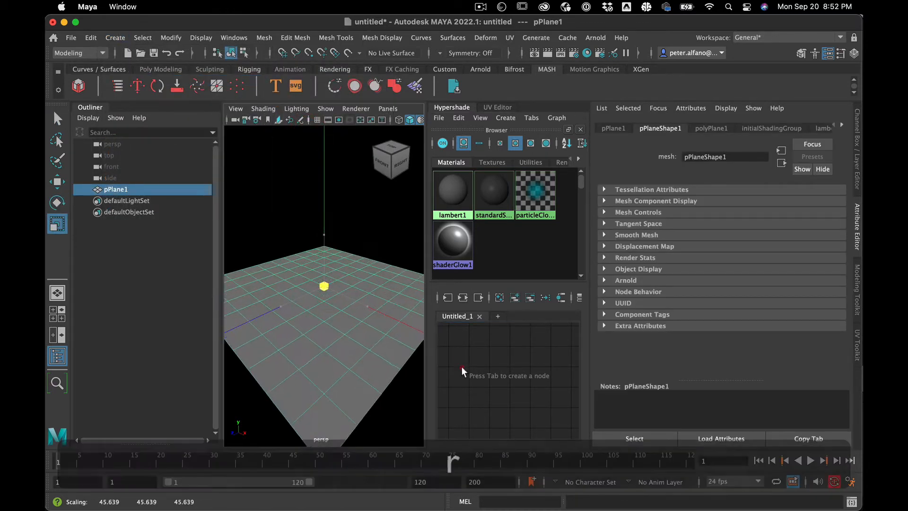
left_click_drag(330, 327, 366, 328, "alt")
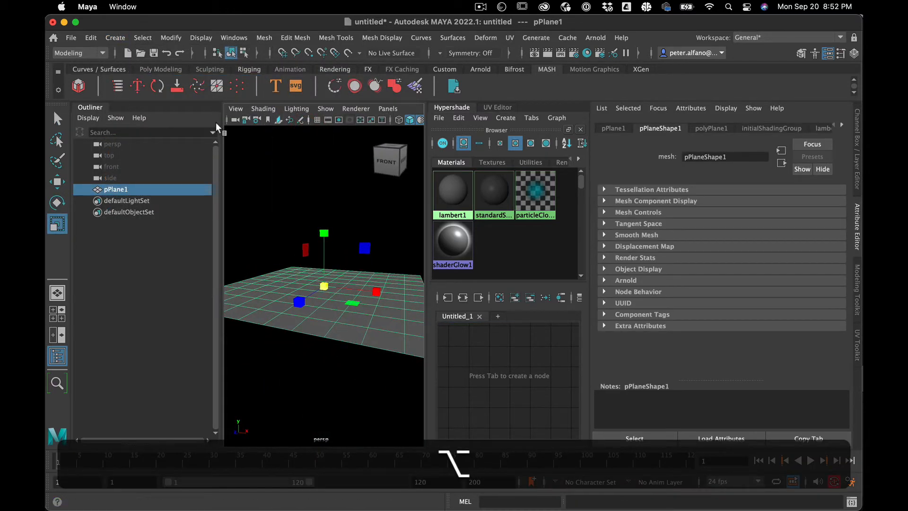
Step: Create a polygon torus at the origin and scale it up uniformly so it stands out on the ground plane
left_click(114, 37)
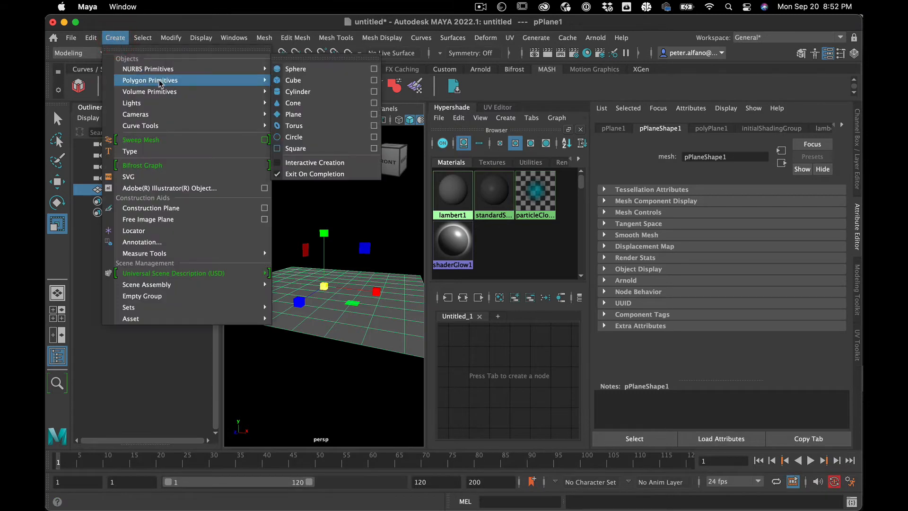
mouse_move(161, 80)
left_click(331, 125)
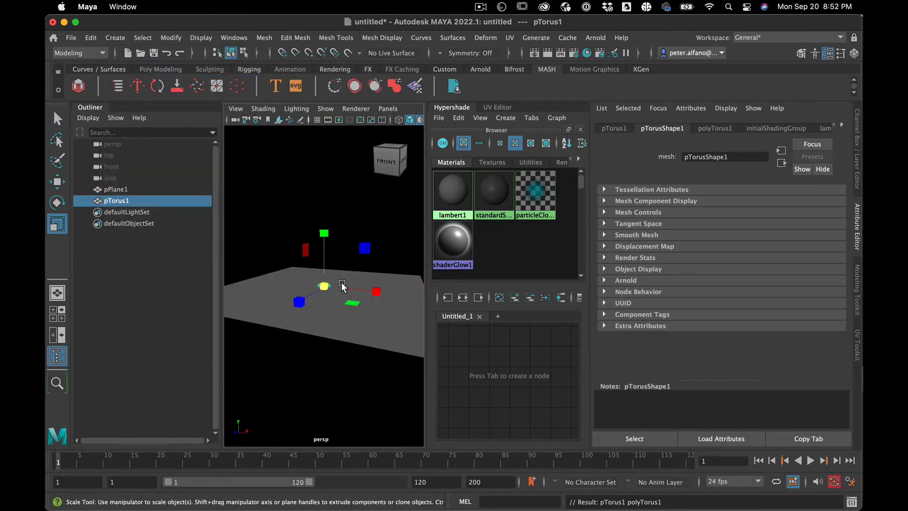
left_click_drag(323, 286, 361, 299)
Step: Raise the torus above the ground plane and rotate it into a tilted, upright position
key("w")
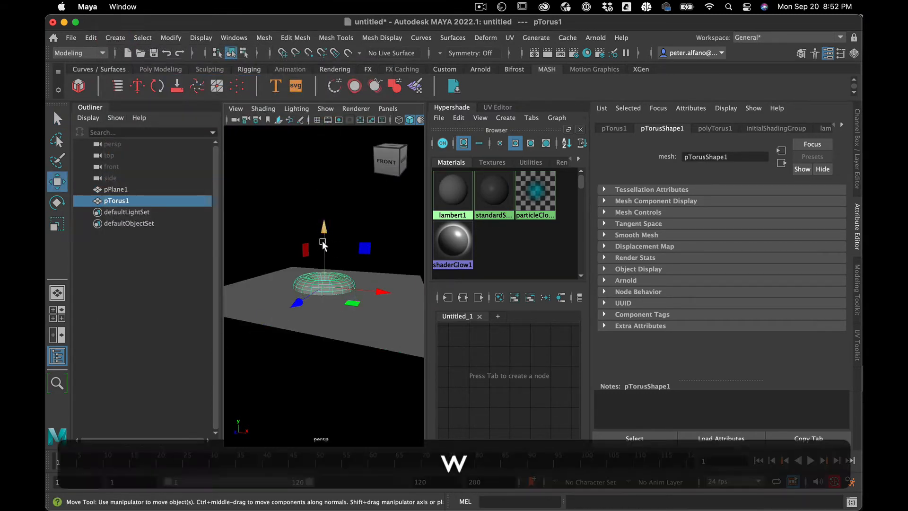
left_click(322, 222)
left_click(328, 287)
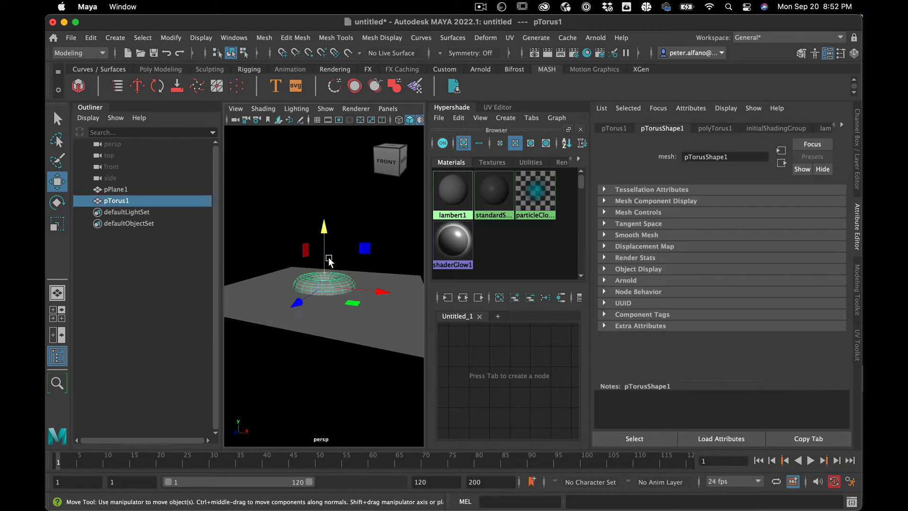
left_click(334, 237)
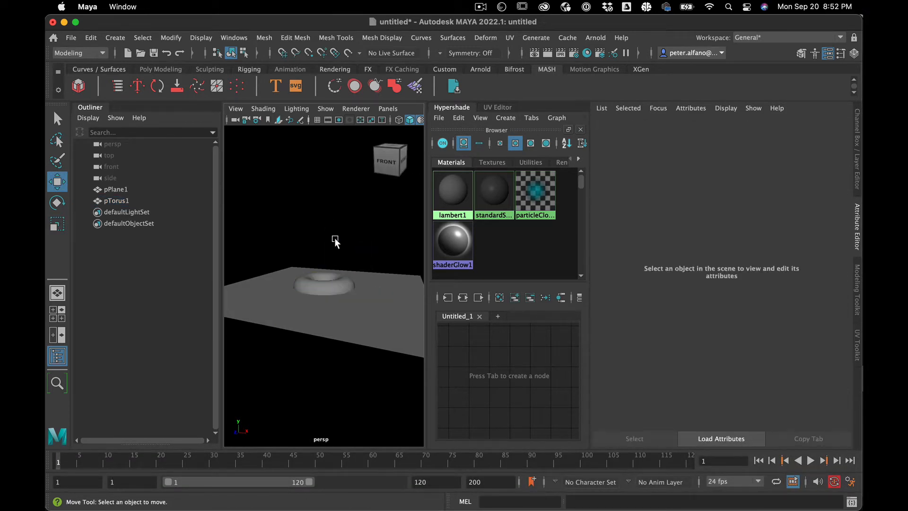
key("z")
left_click_drag(321, 263, 251, 233)
key("e")
left_click(262, 172)
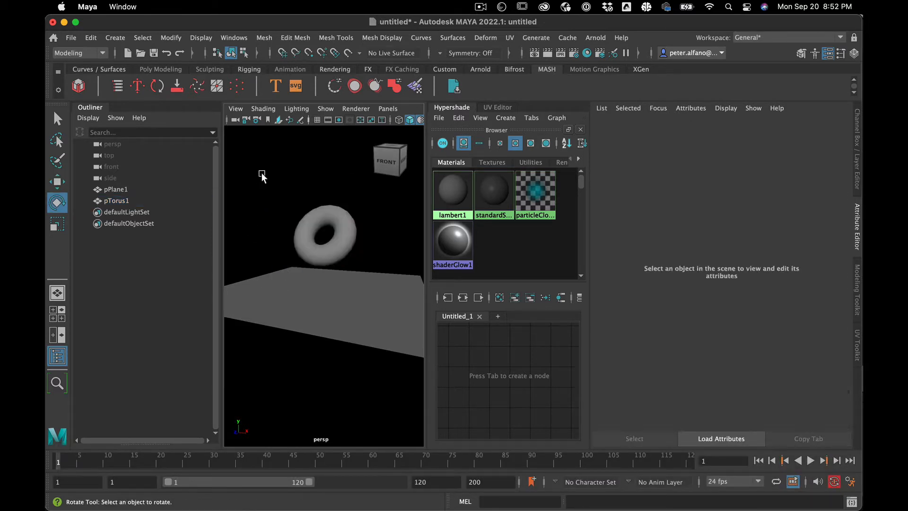
Step: Set the Move tool's axis orientation to World for the tilted torus
left_click(336, 256)
key("w")
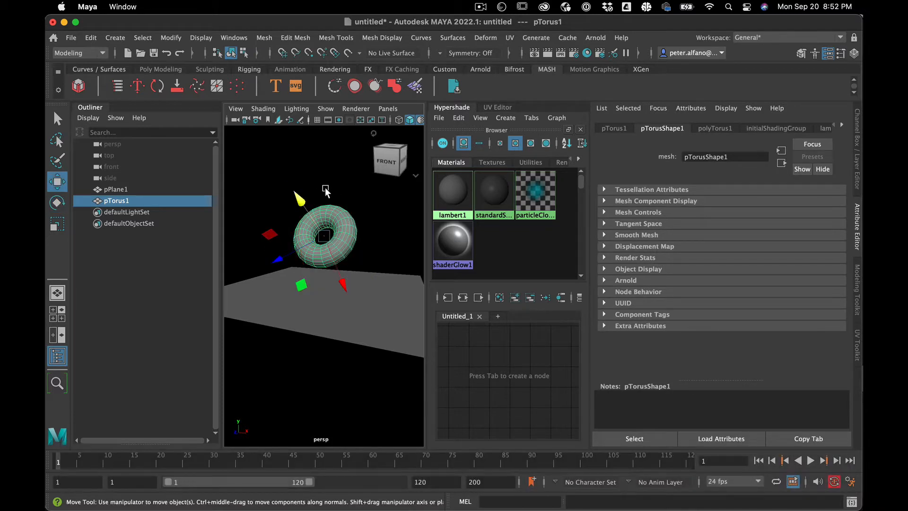
key("w")
left_click_drag(325, 187, 279, 188)
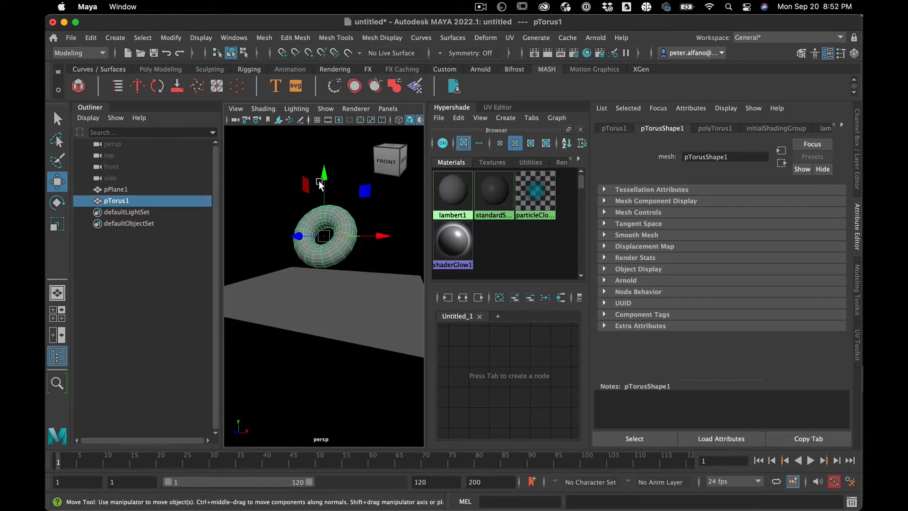
Step: Edit the torus pivot and snap it to a vertex at the lowest point of the ring
key("d")
key("v")
left_click_drag(319, 184, 308, 217)
key("v")
left_click(329, 257)
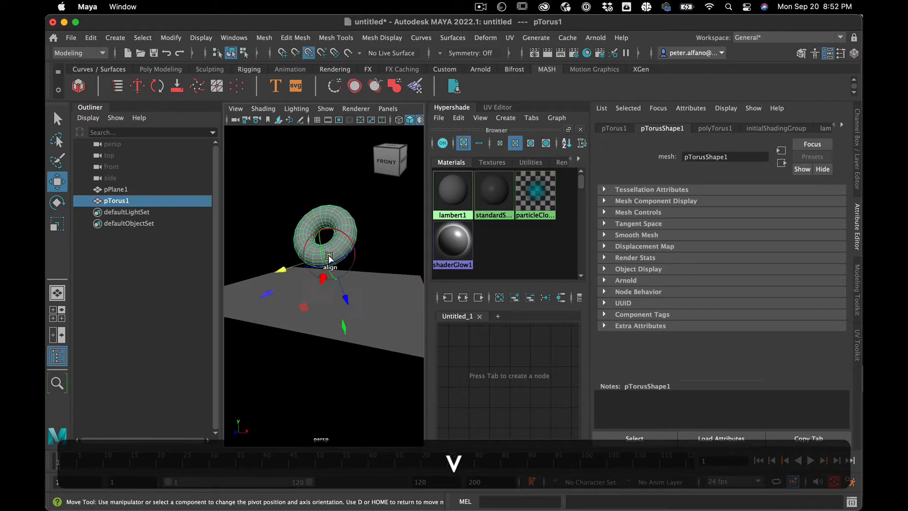
left_click_drag(329, 258, 320, 276)
key("v")
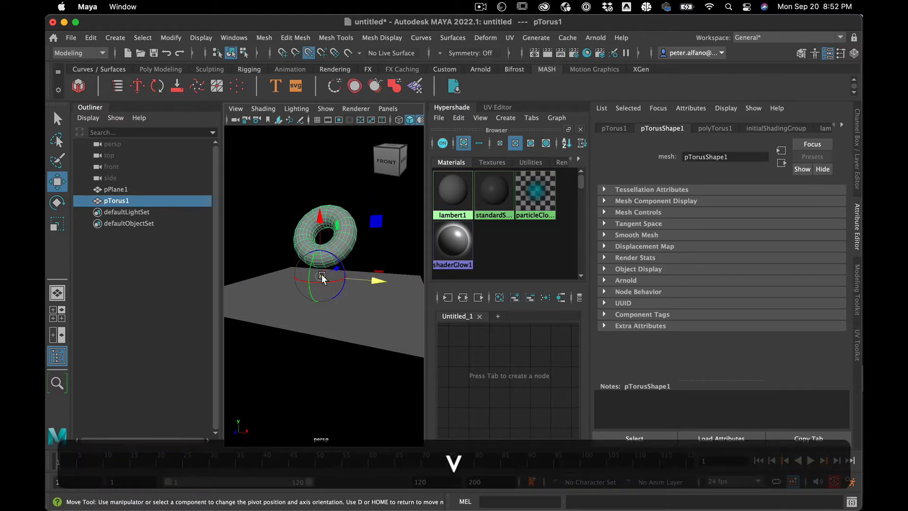
key("v")
left_click_drag(319, 275, 323, 267)
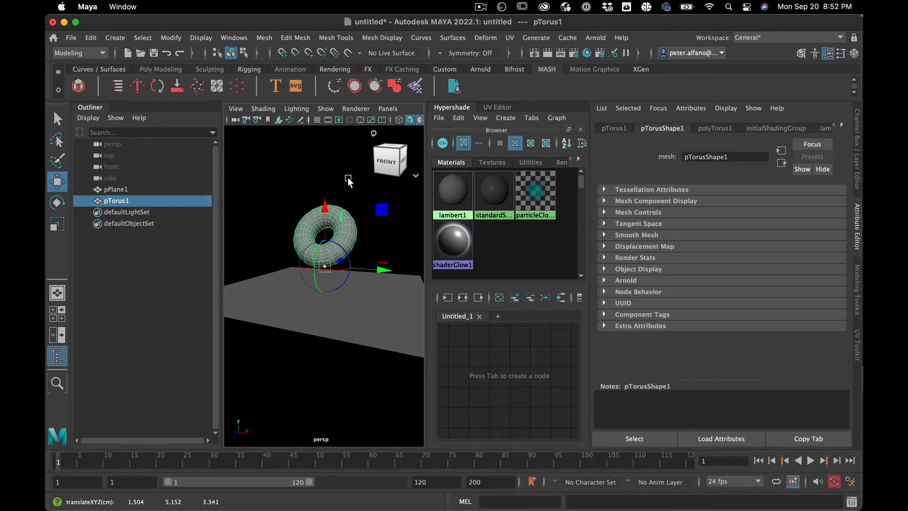
Step: Finish pivot editing and lower the torus vertically with grid snapping so it rests on the ground plane
key("d")
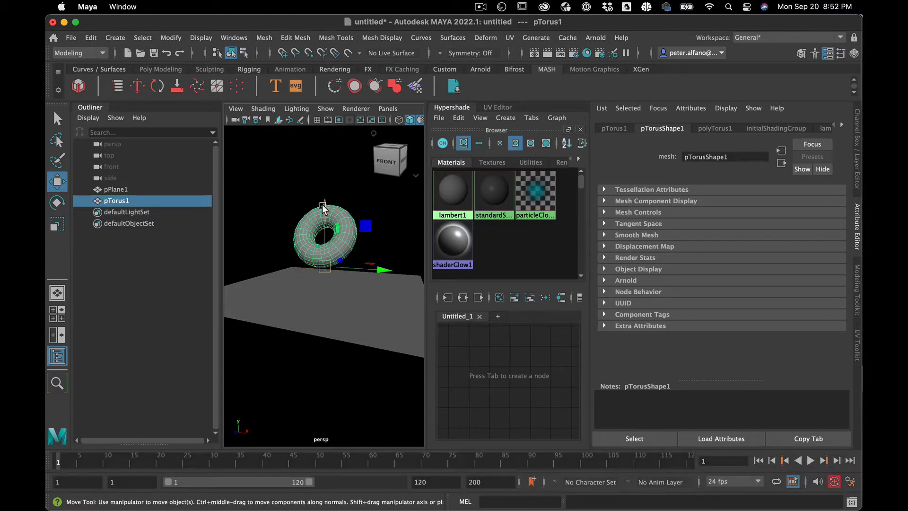
key("v")
left_click_drag(322, 208, 329, 286)
key("x")
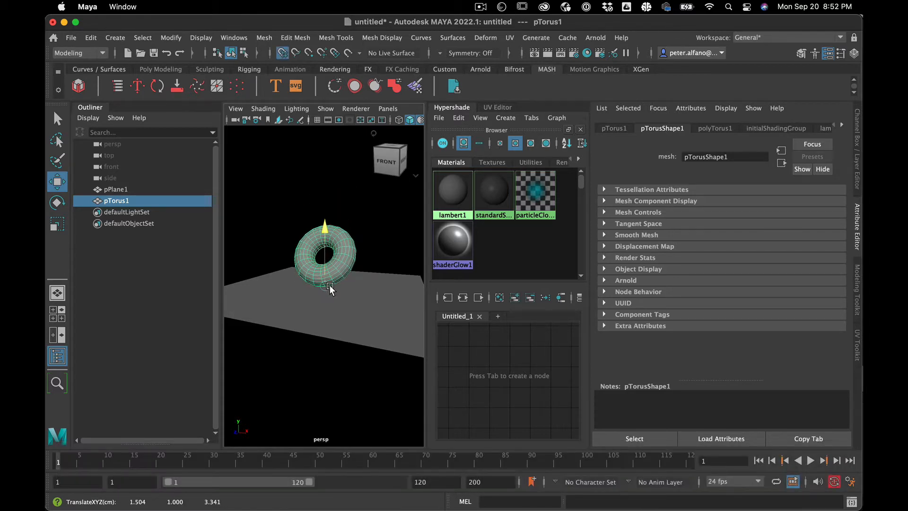
left_click(321, 167)
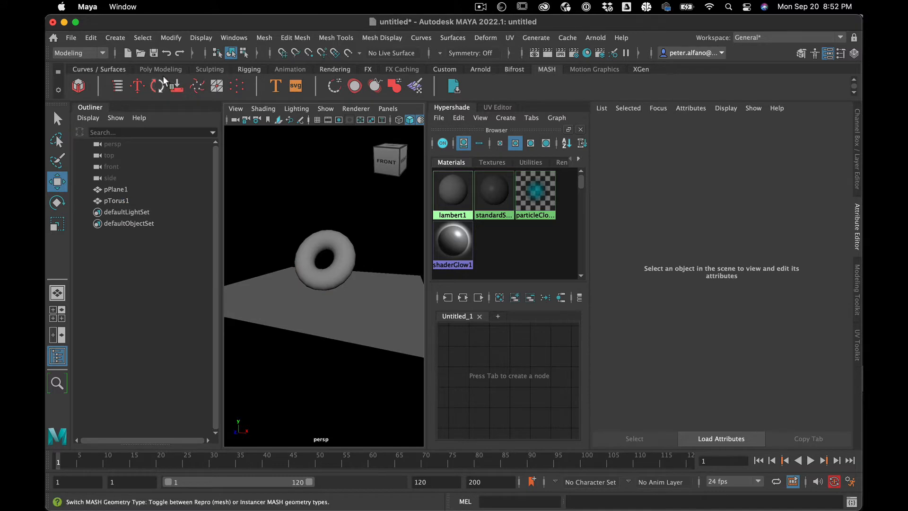
Step: Create a polygon cone at the origin and scale it uniformly to about 12.3
left_click(116, 38)
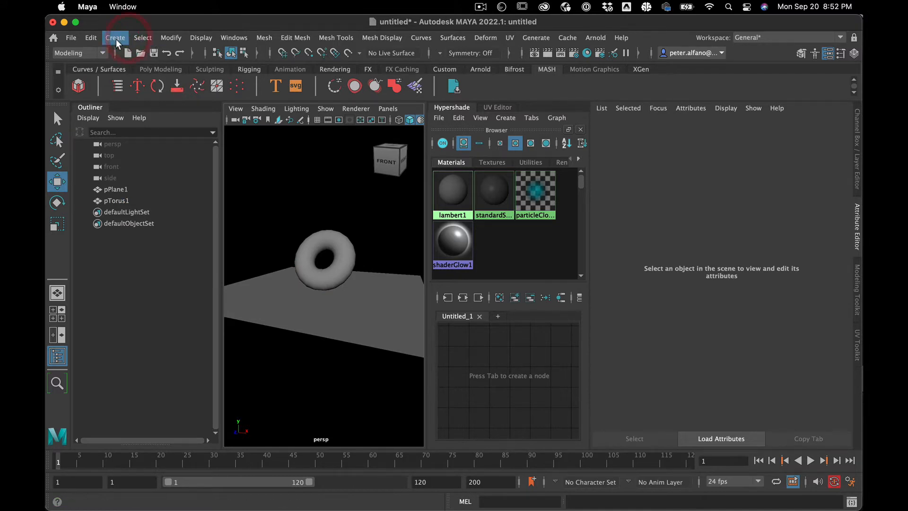
mouse_move(246, 80)
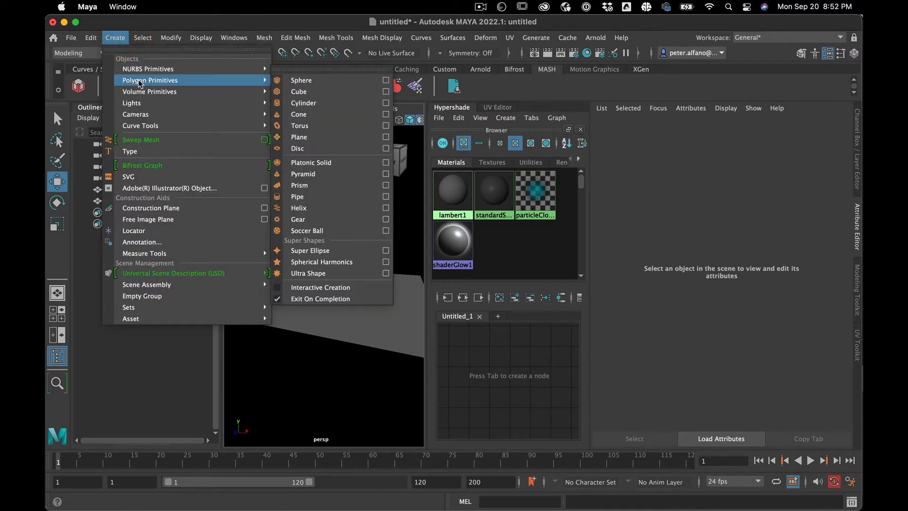
left_click(302, 114)
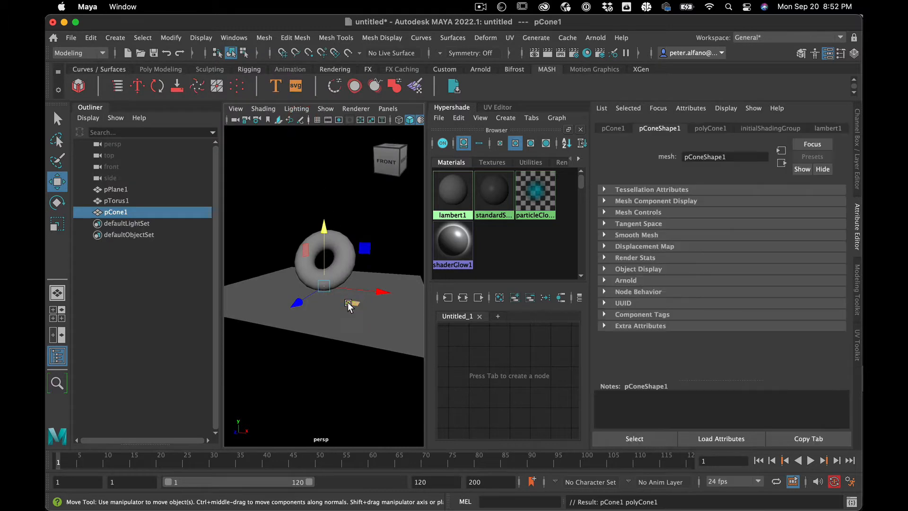
key("e")
key("r")
left_click_drag(324, 286, 409, 297)
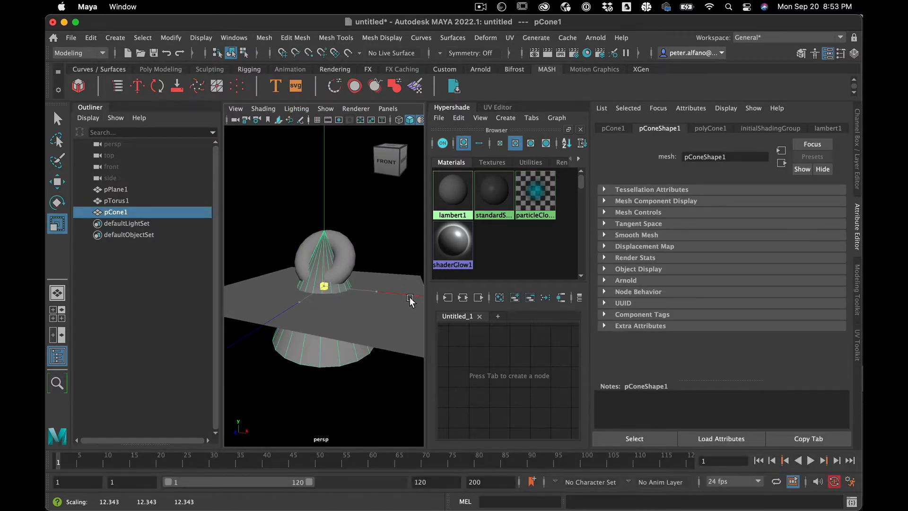
Step: Raise the cone above the ground plane and reduce its size uniformly by a factor of about 6.3
key("w")
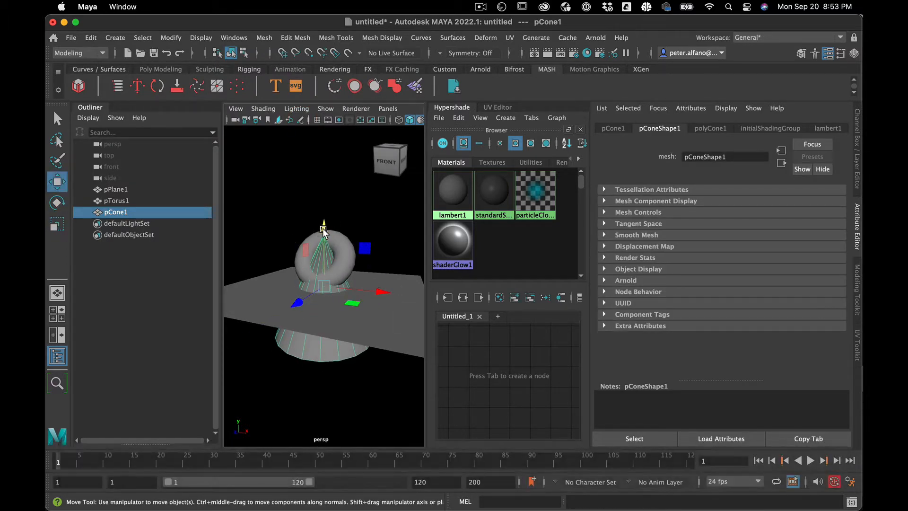
left_click_drag(324, 231, 324, 172)
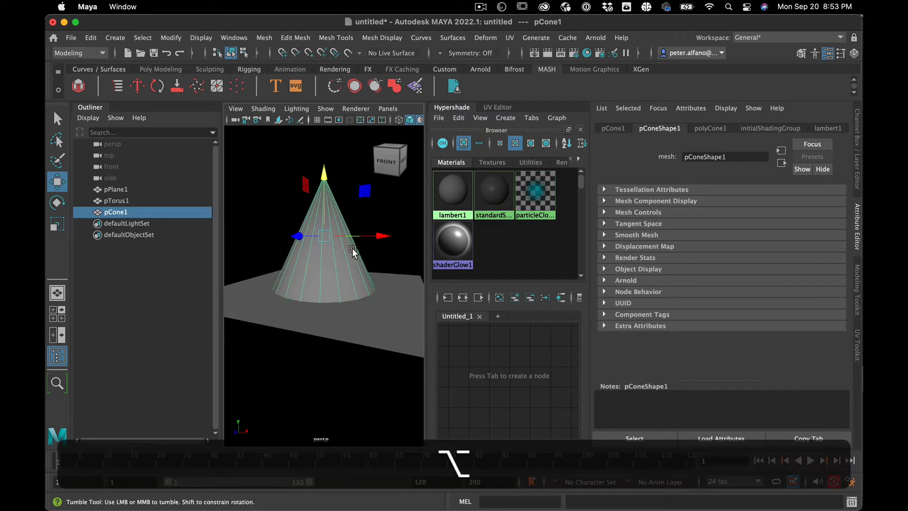
left_click_drag(352, 247, 308, 248, "alt")
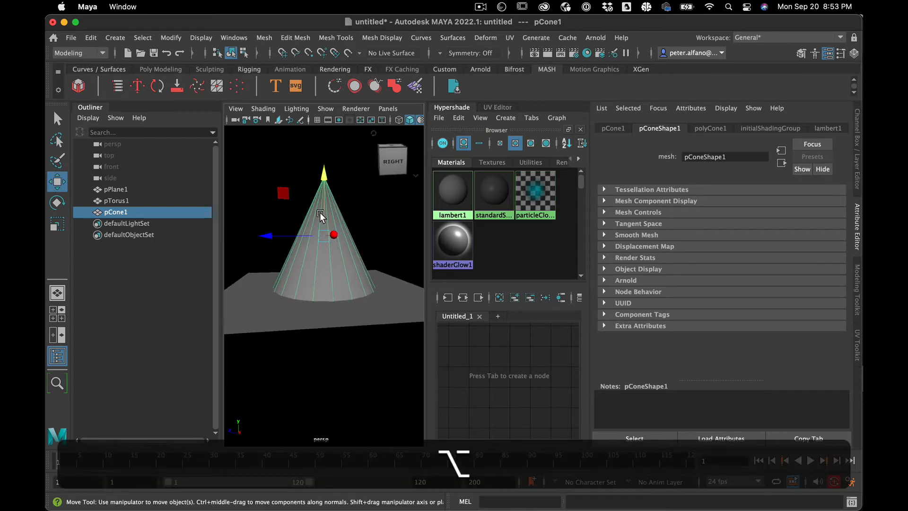
key("e")
key("r")
left_click_drag(322, 236, 276, 237)
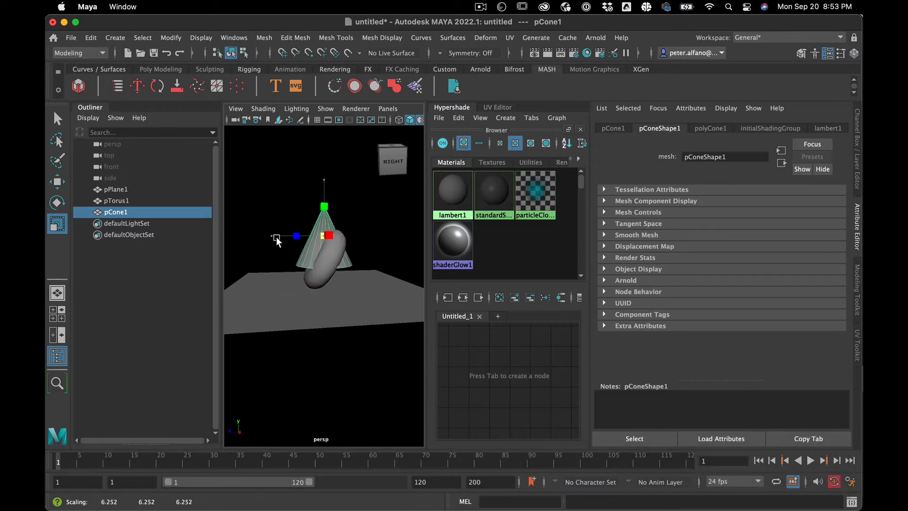
left_click_drag(299, 265, 353, 266, "alt")
Step: Edit the cone's pivot and snap it down to the level of its base
key("w")
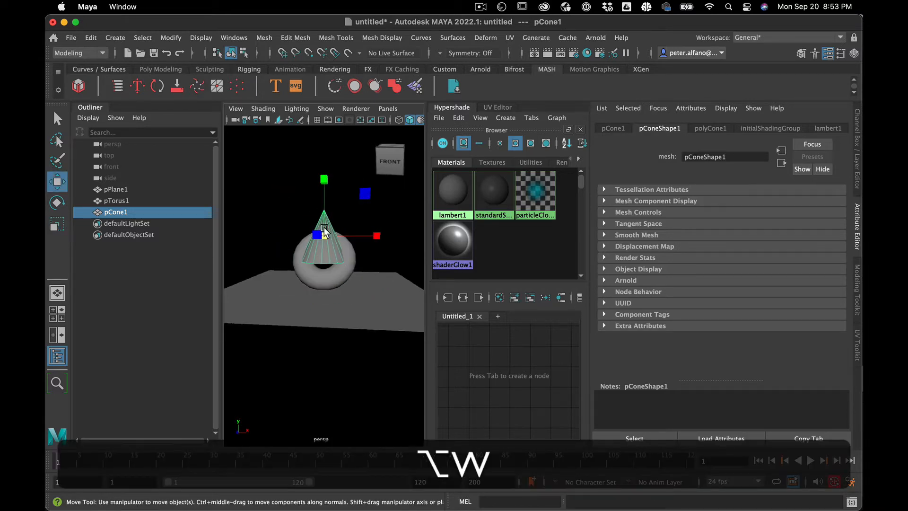
key("d")
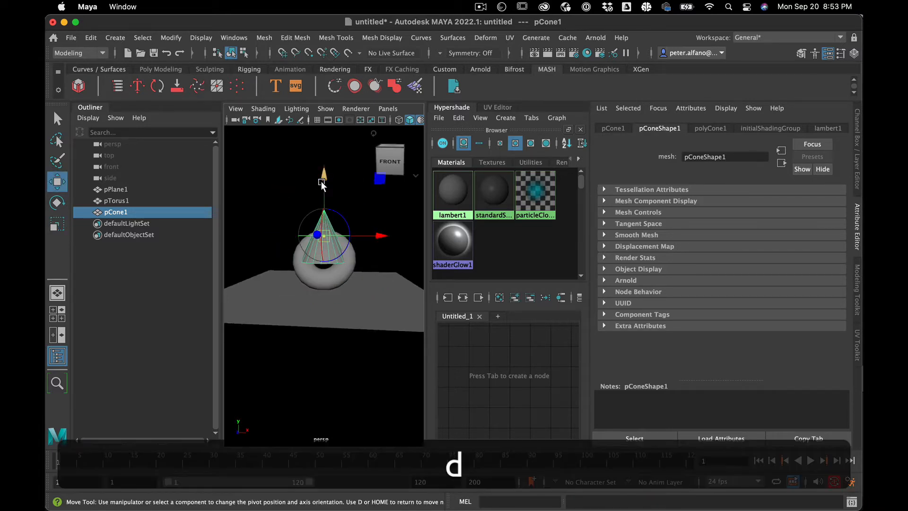
key("v")
left_click_drag(321, 180, 316, 262)
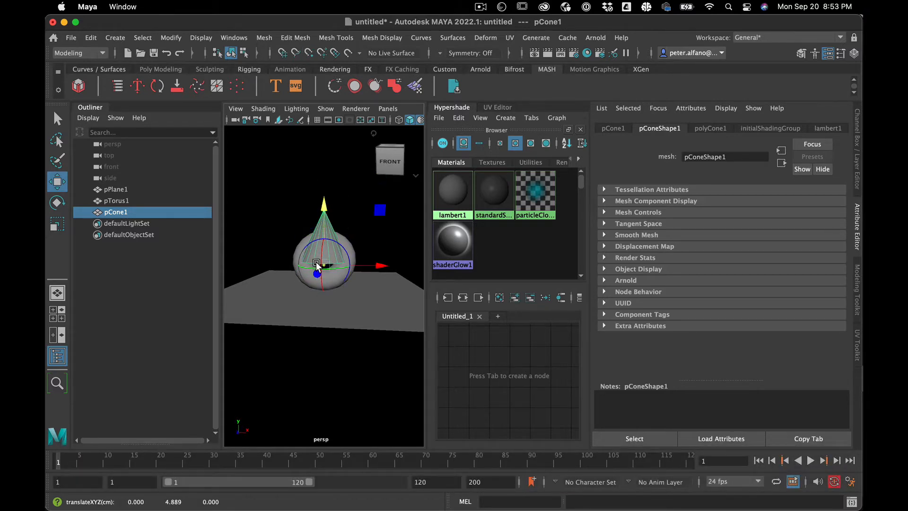
Step: Finish pivot editing, snap the cone's base onto the ground plane and place the cone in front of the torus on its left side
key("d")
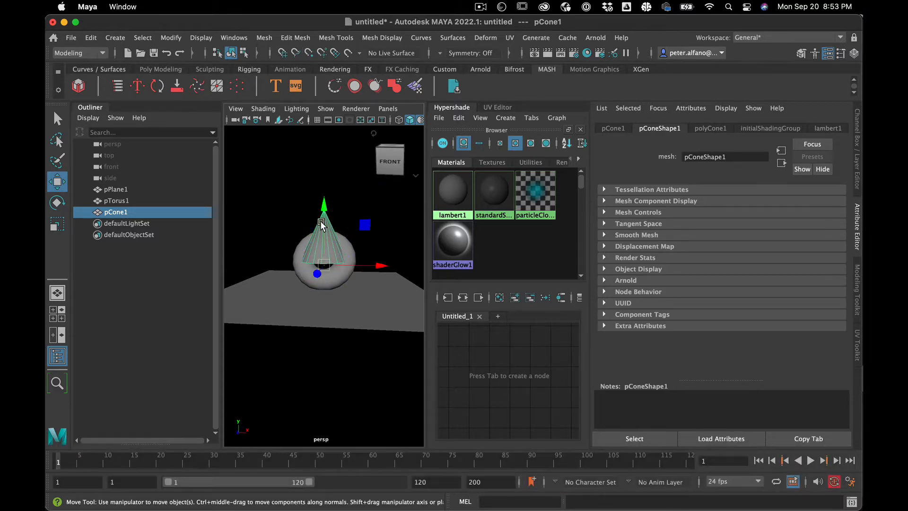
key("x")
left_click_drag(321, 225, 308, 333)
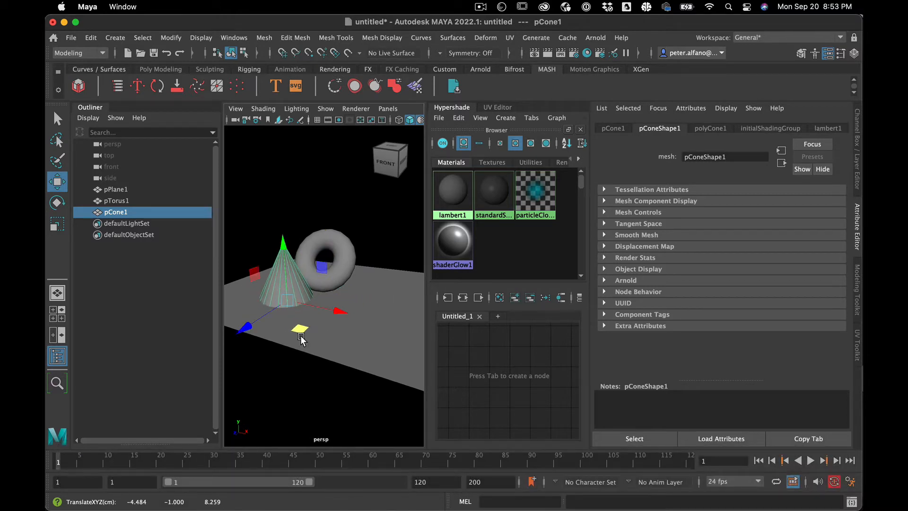
left_click(300, 168)
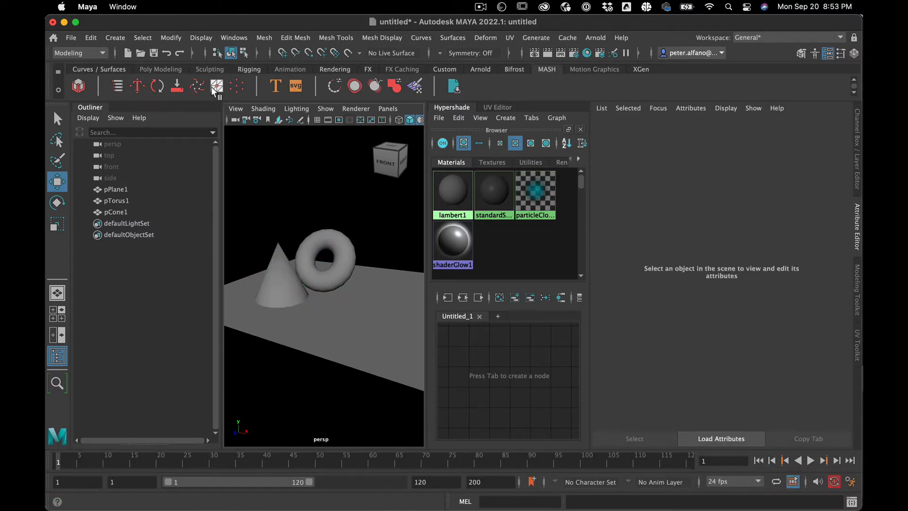
Step: Create a polygon cube, set its Translate Y to 0.5 and deselect it
left_click(115, 37)
mouse_move(222, 81)
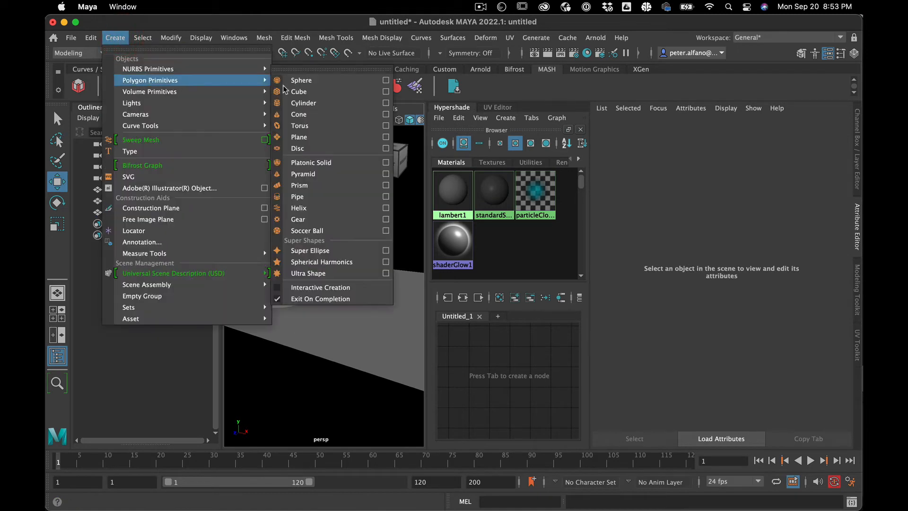
left_click(299, 91)
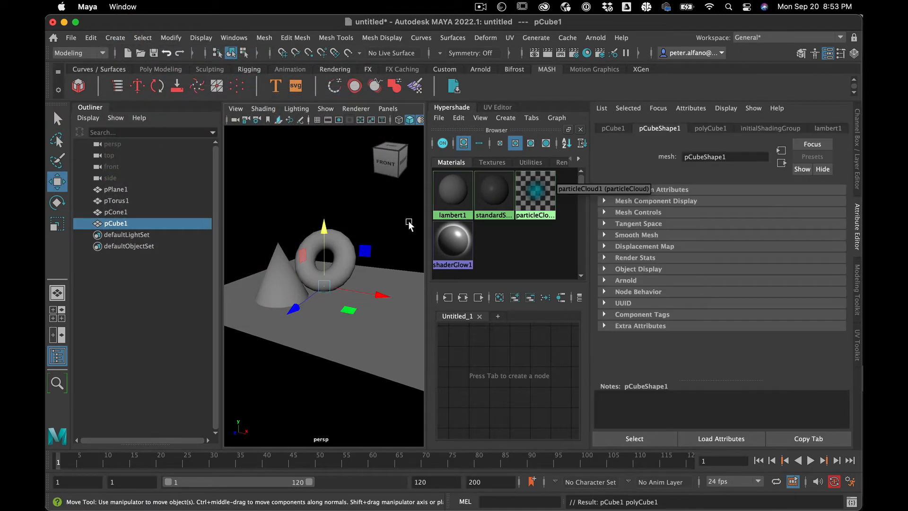
left_click(856, 150)
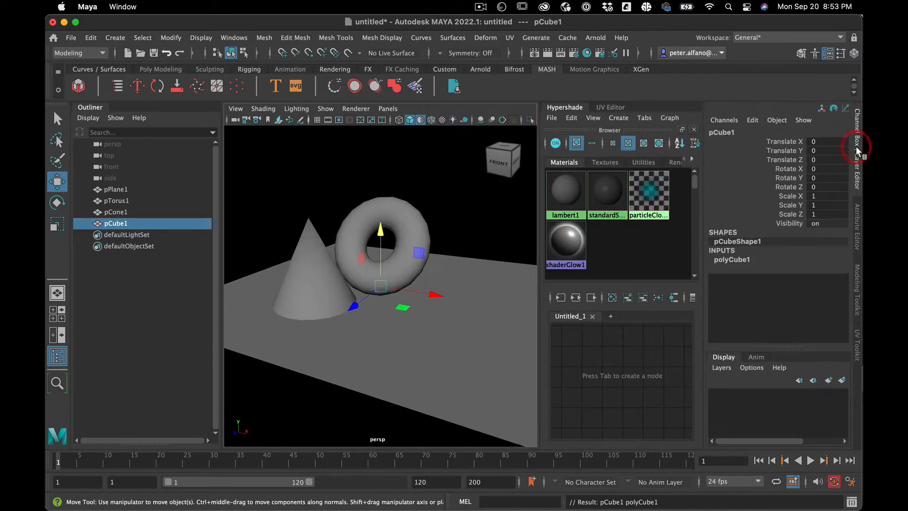
left_click(830, 151)
type("0.5")
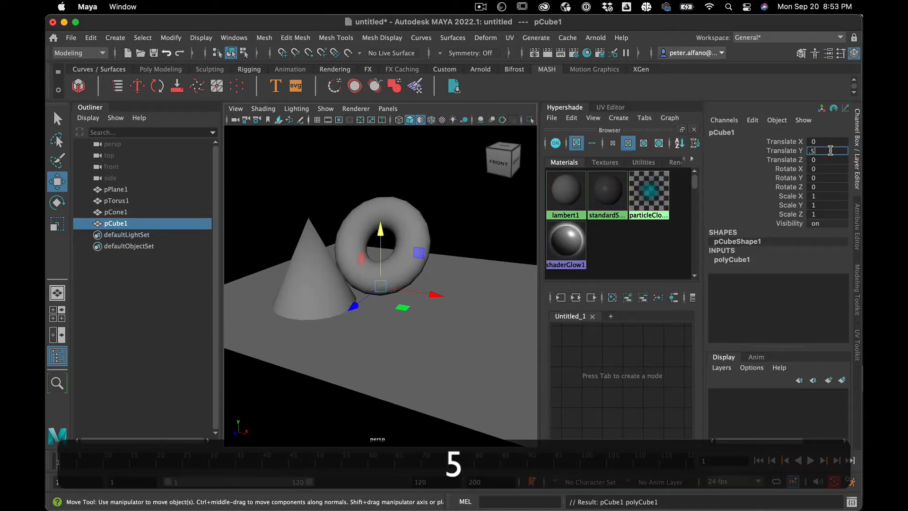
key("Return")
left_click(174, 296)
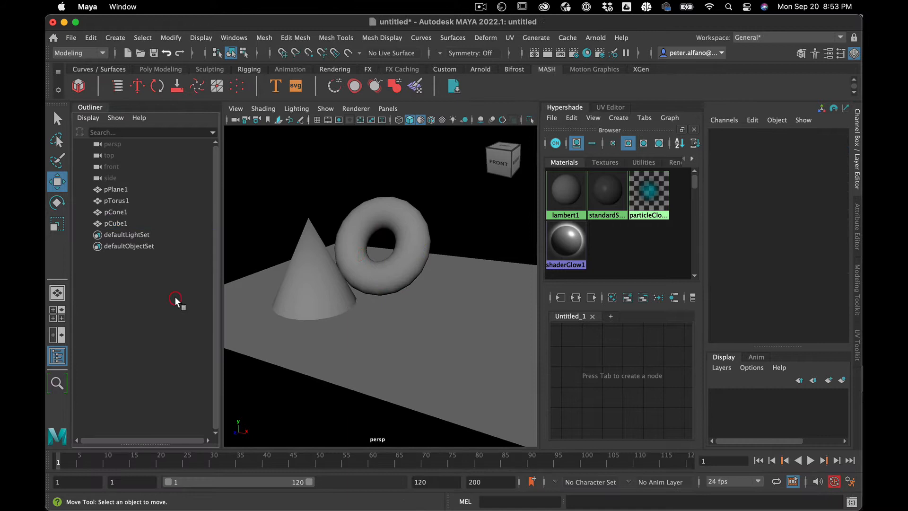
Step: Put the cube in its own group and scale that group uniformly to about 6.6
left_click(138, 218)
key("super+g")
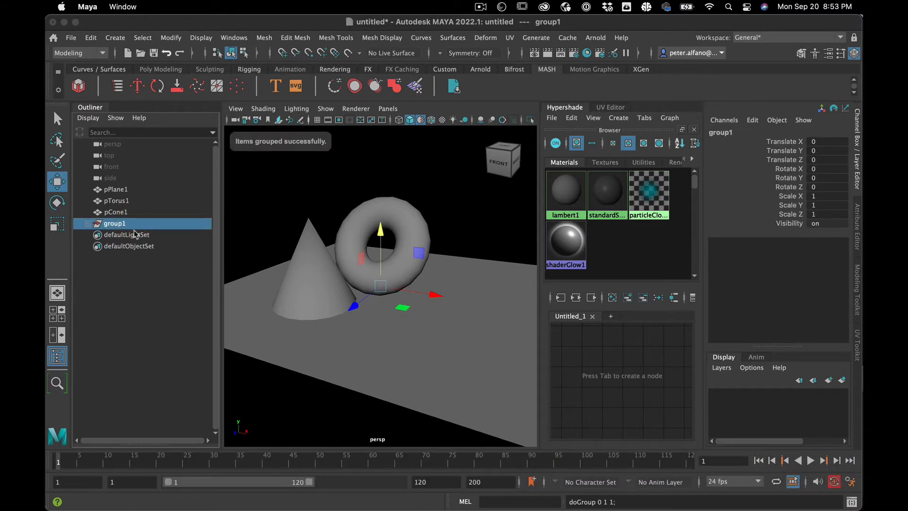
key("e")
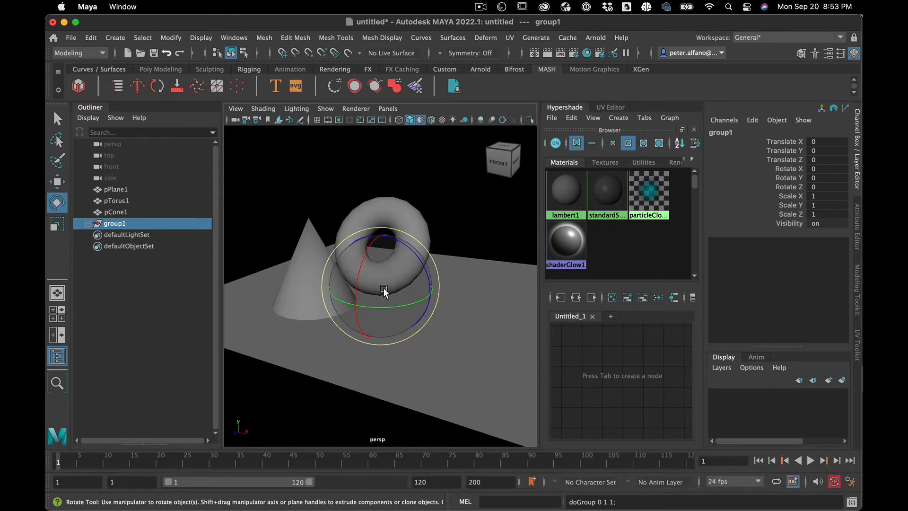
key("r")
left_click_drag(380, 287, 449, 299)
Step: Move the cube's group to Translate X of about 8.1 and forward so the cube stands in front of the torus, then deselect it
key("w")
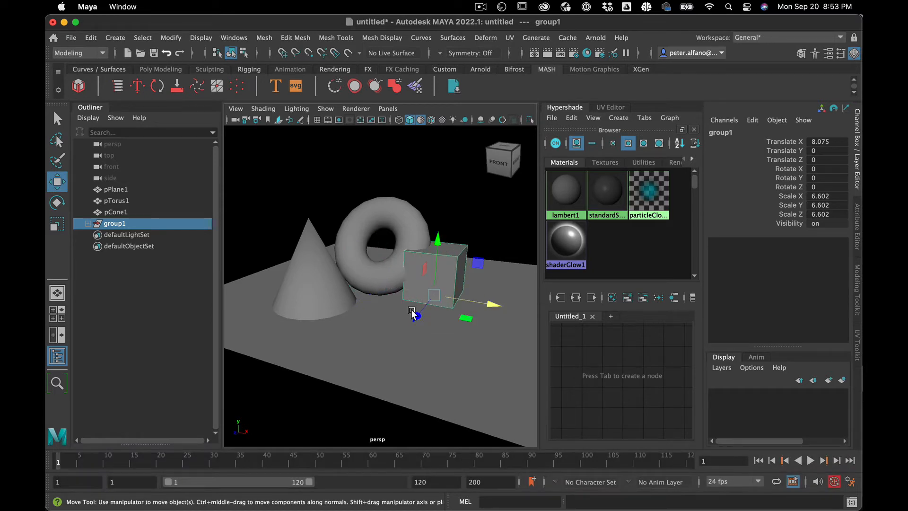
left_click_drag(394, 359, 394, 358)
left_click(148, 222)
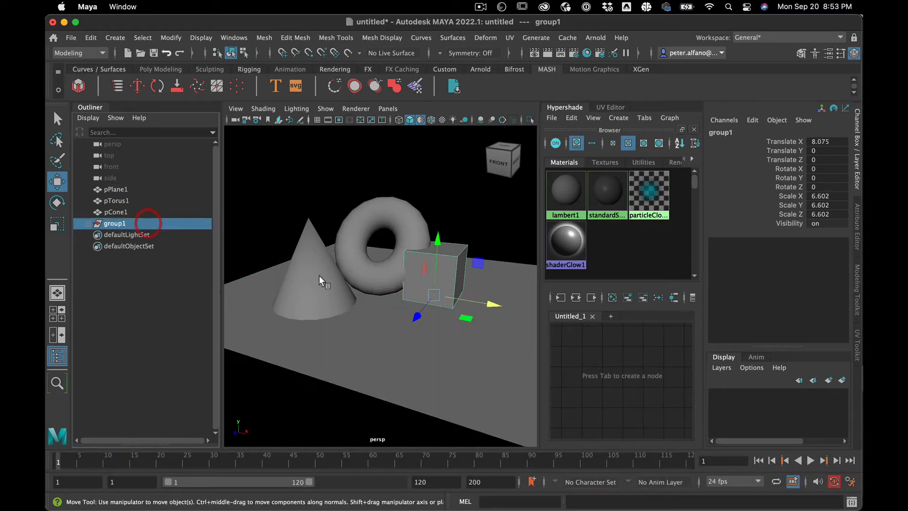
left_click_drag(413, 308, 405, 338)
left_click(392, 165)
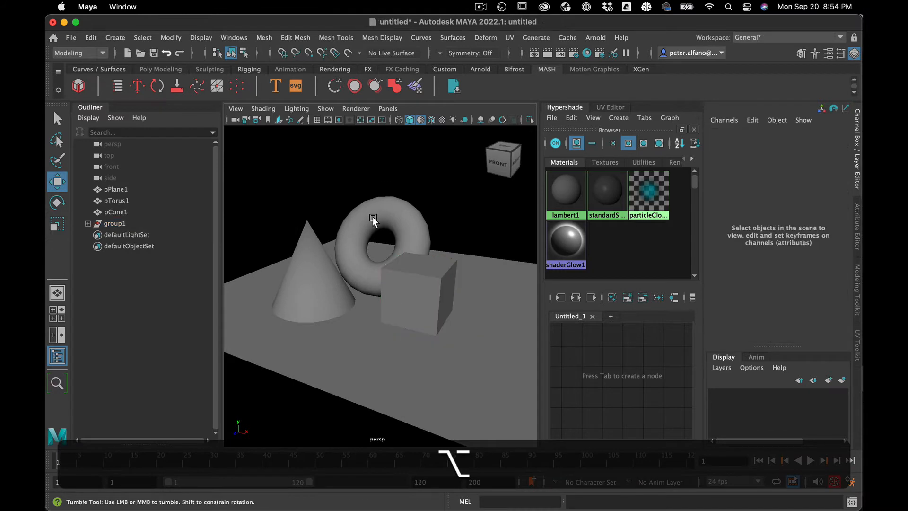
left_click_drag(372, 217, 372, 216, "alt")
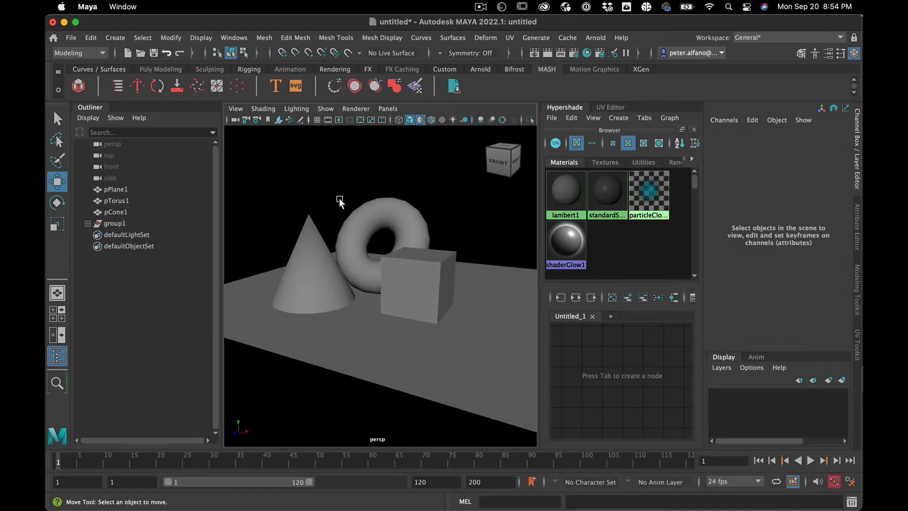
Step: Create a directional light and raise it above the primitives to a Translate Y of about 15.6
left_click(115, 38)
mouse_move(137, 102)
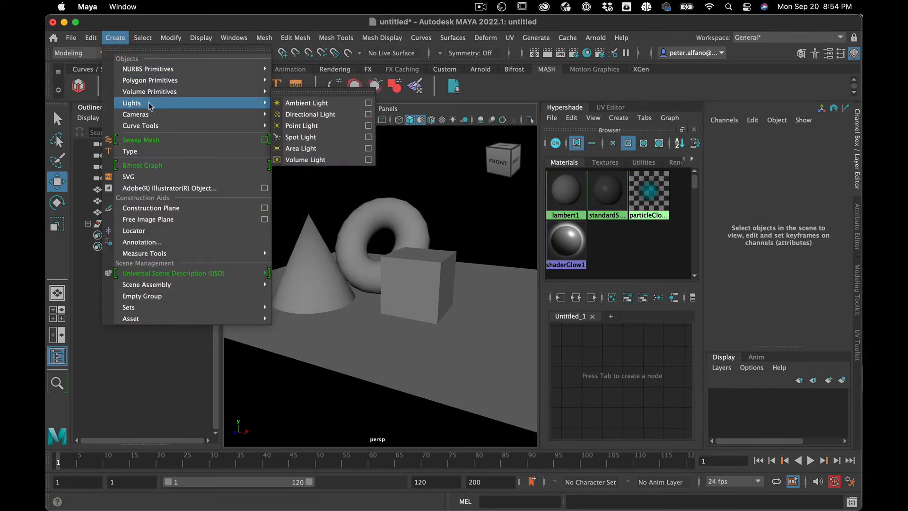
left_click(305, 114)
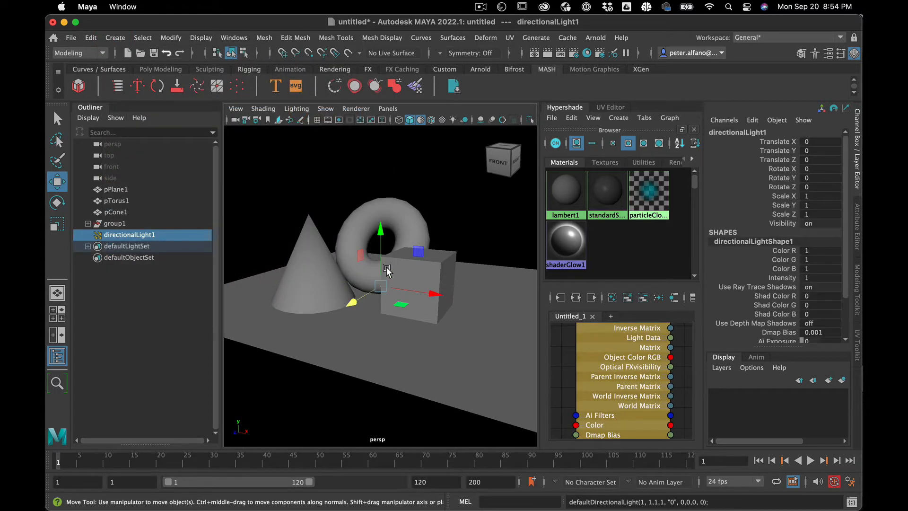
key("w")
left_click_drag(381, 239, 372, 112)
Step: Scale the directional light's icon up uniformly to about 6.2
key("e")
key("r")
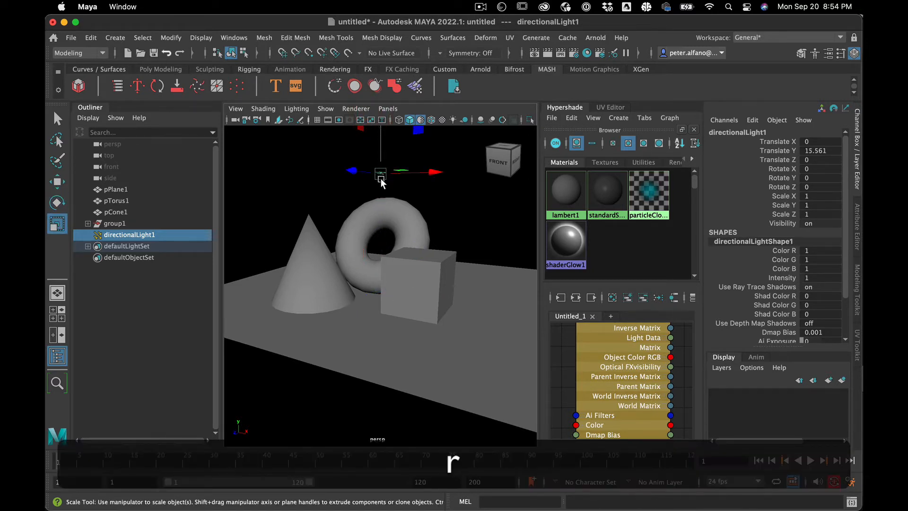
left_click_drag(379, 178, 422, 182)
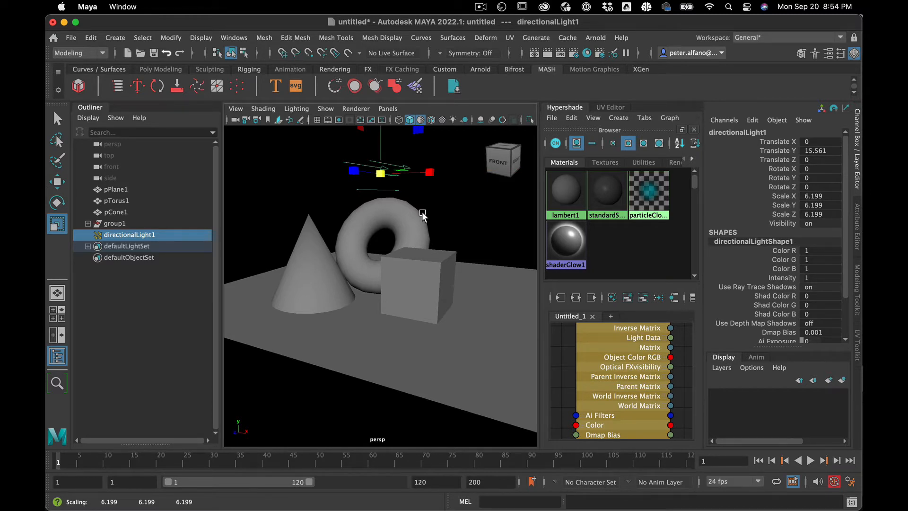
Step: Rotate the directional light to about -0.1, -45.8 and -19.7 in X, Y and Z, and deselect it
key("w")
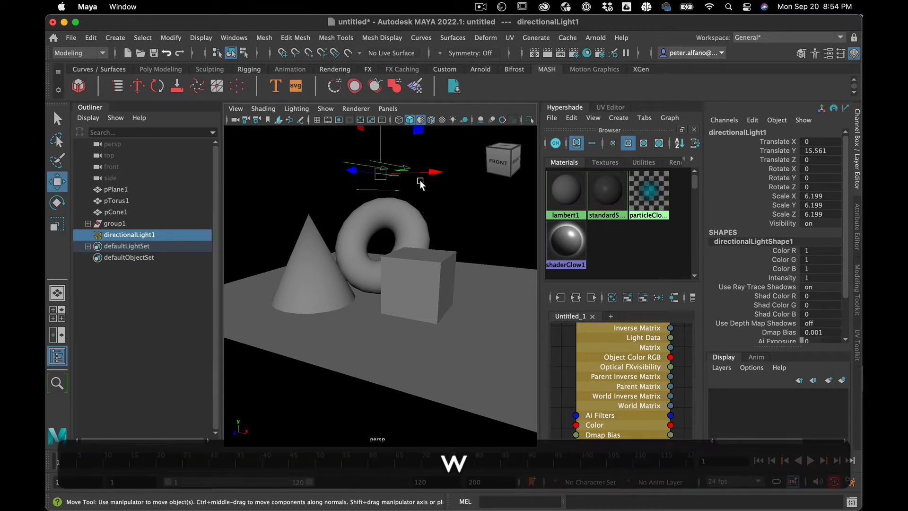
key("e")
left_click_drag(391, 166, 423, 212)
left_click_drag(362, 169, 371, 181)
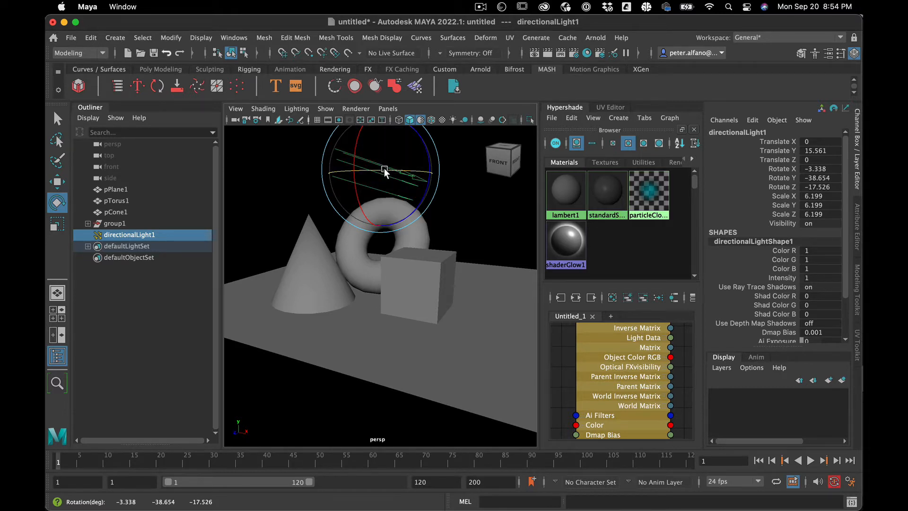
left_click_drag(384, 169, 377, 168)
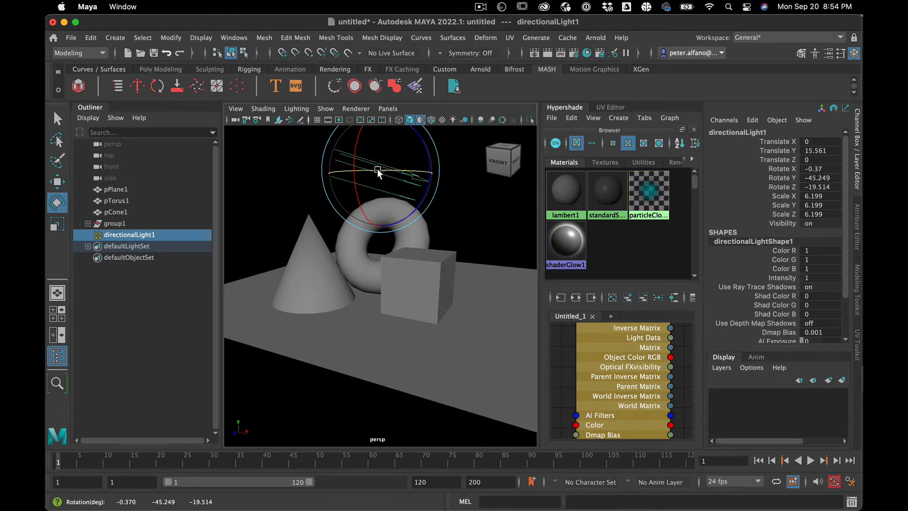
left_click(274, 152)
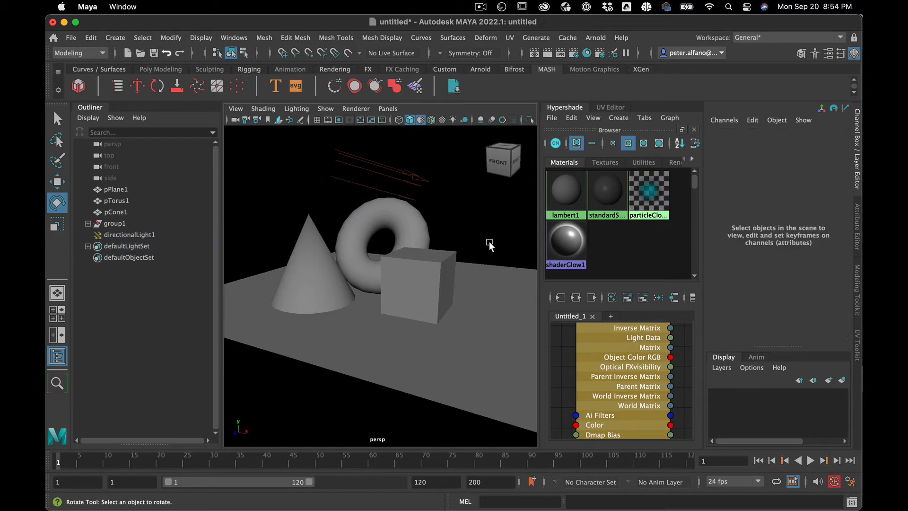
left_click(410, 174)
left_click(297, 162)
Step: Switch the perspective viewport's renderer to Arnold and start rendering
left_click(290, 110)
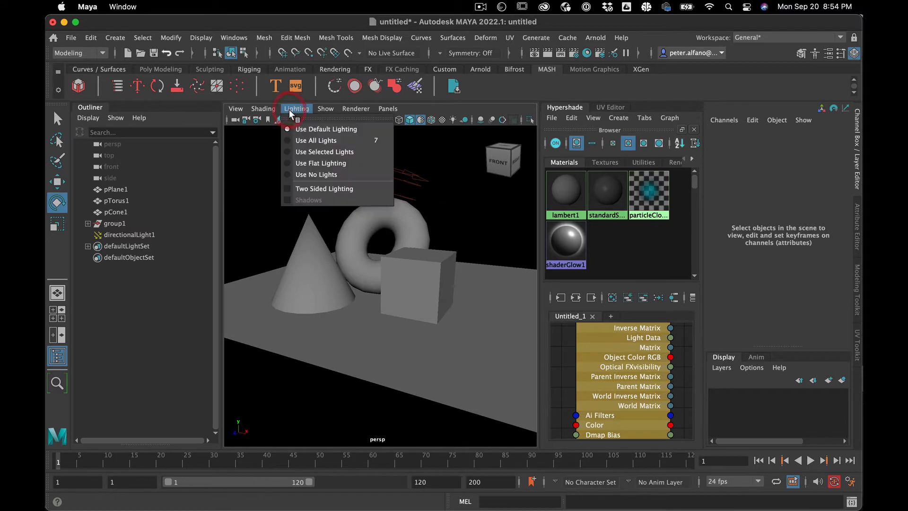
mouse_move(357, 109)
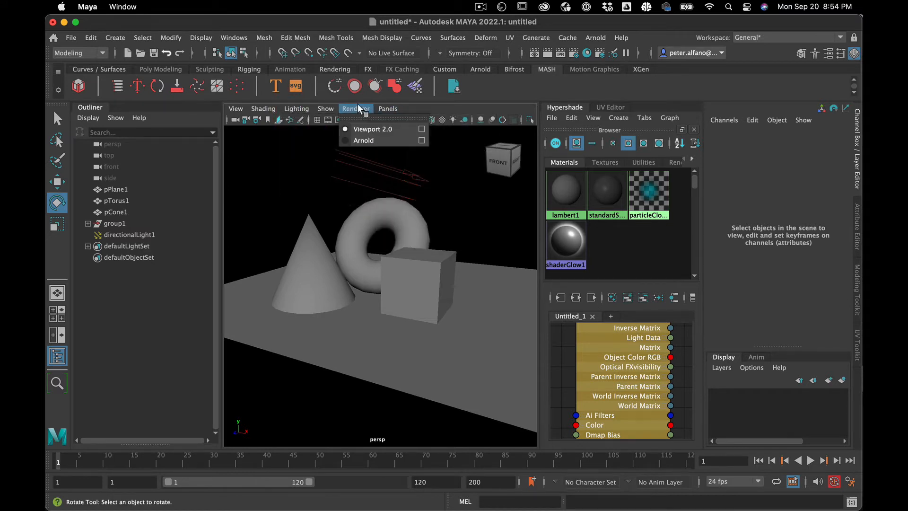
left_click(363, 140)
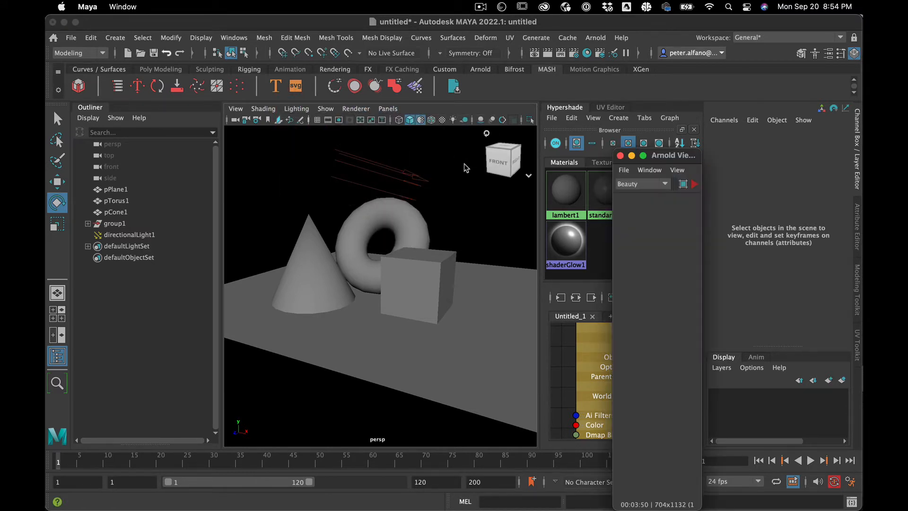
left_click(692, 184)
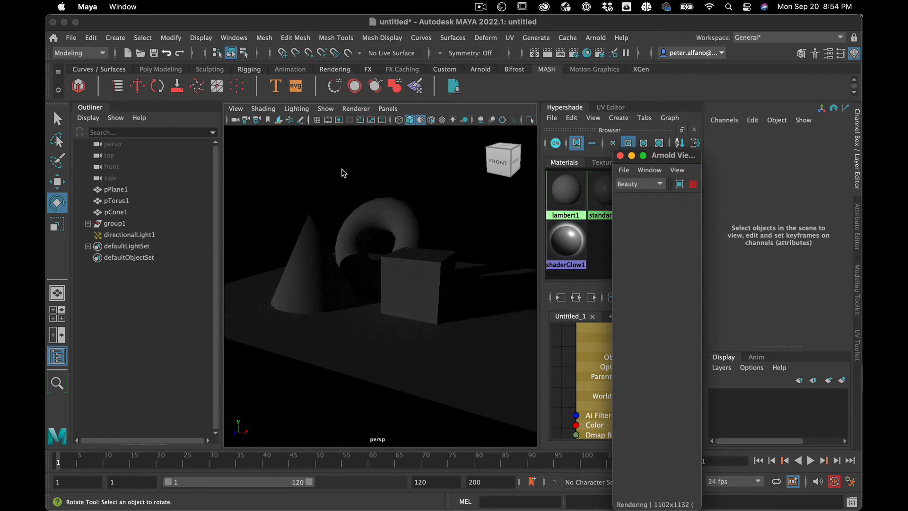
Step: Set the directional light's Ai Exposure to 2
left_click(426, 168)
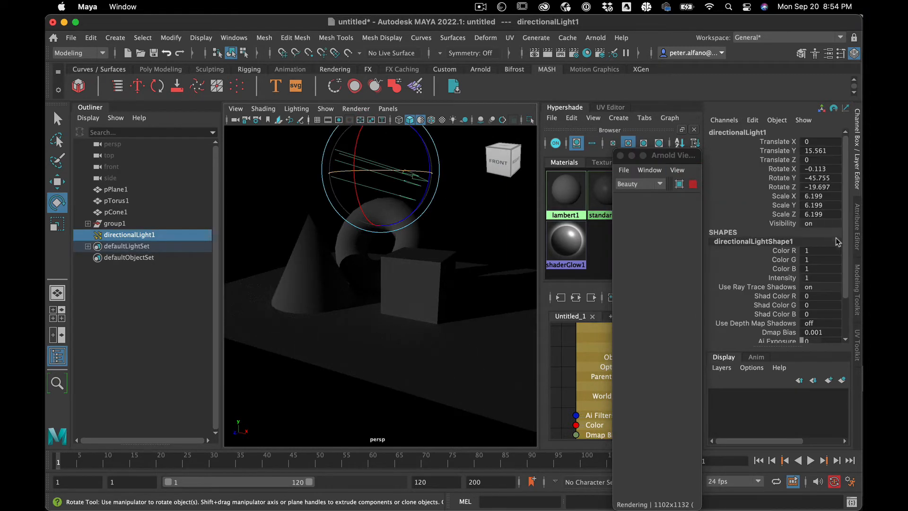
scroll(829, 303, "down", 2)
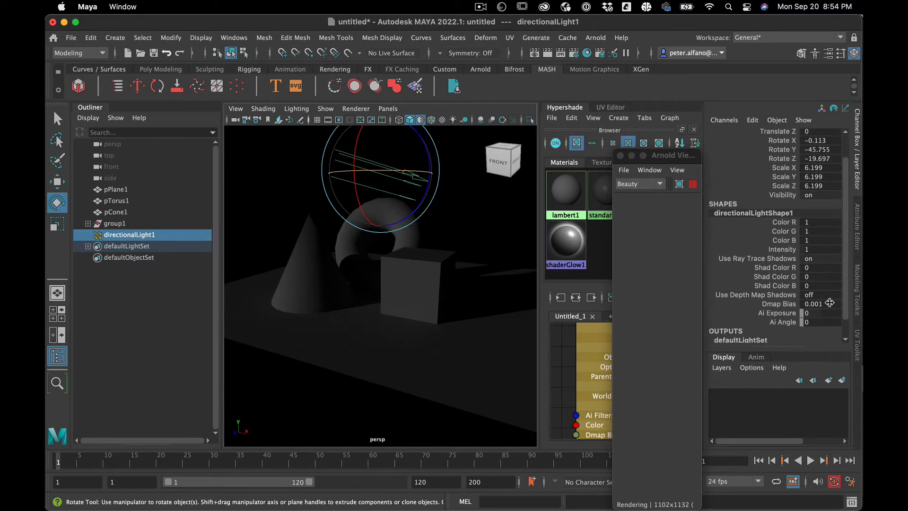
left_click(821, 313)
type("2")
key("Return")
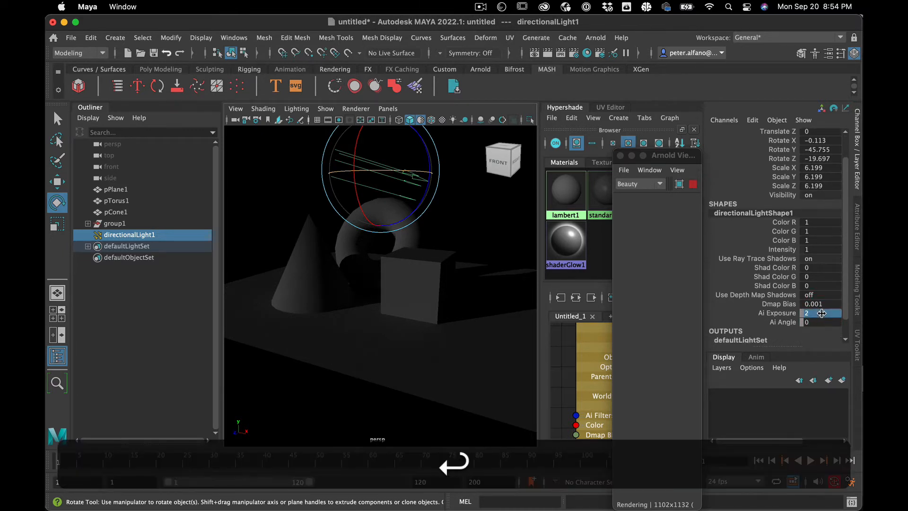
Step: Tilt the directional light further down to a Rotate Z of about -32, deselect it and close the Arnold view window
left_click_drag(380, 183, 354, 188)
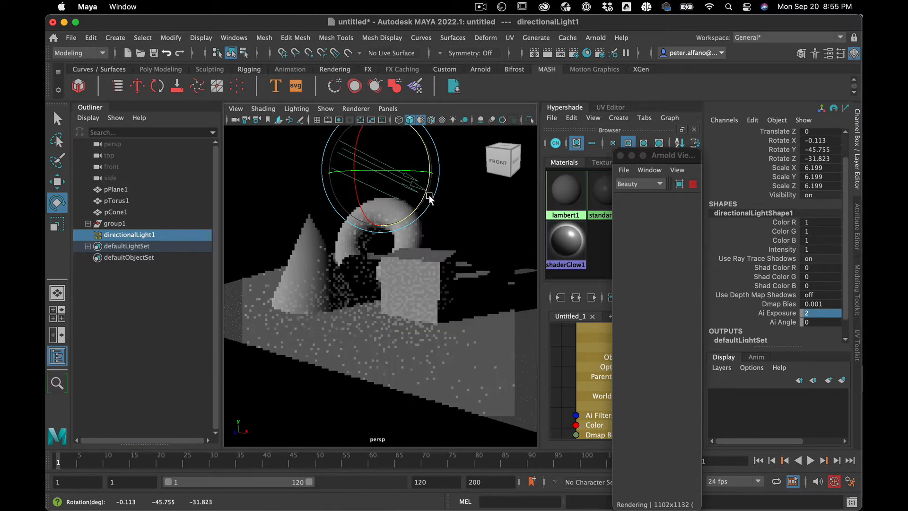
left_click(465, 174)
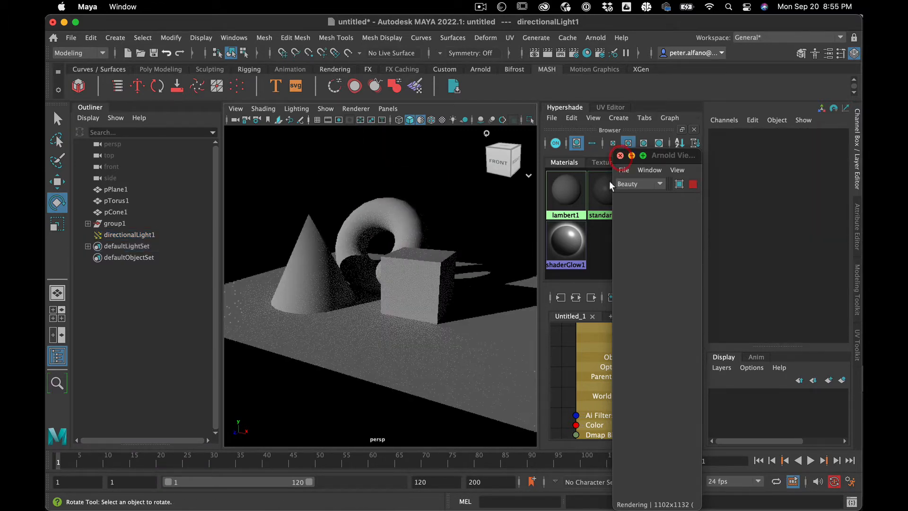
left_click(620, 154)
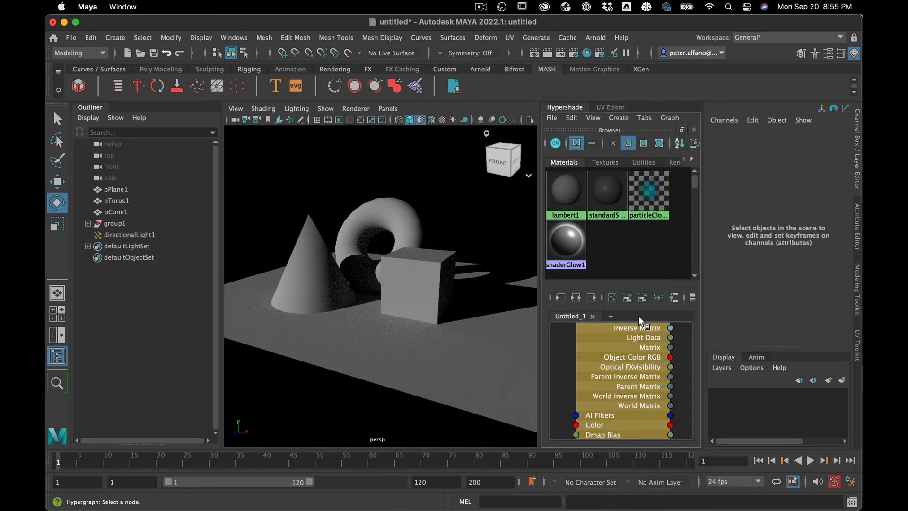
Step: Clear the Hypershade graph and create an aiToon shader in it
left_click(612, 296)
left_click(571, 376)
key("Tab")
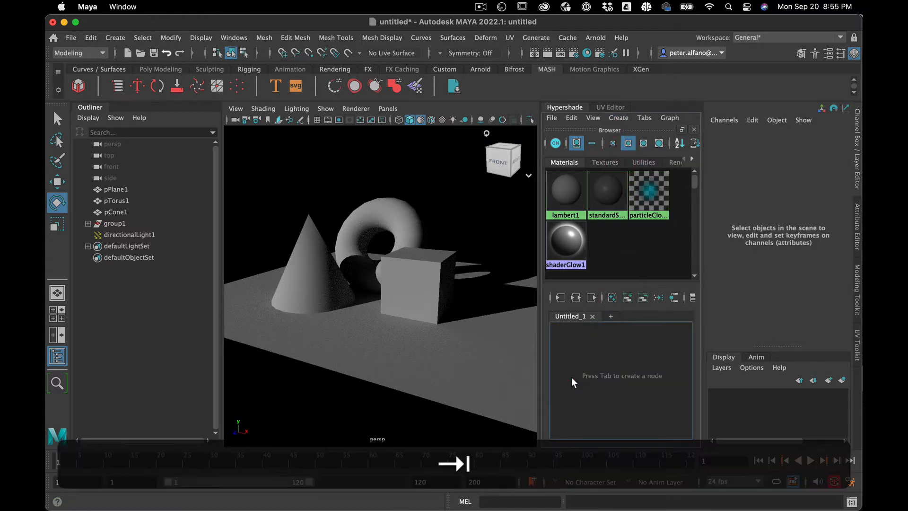
type("toon")
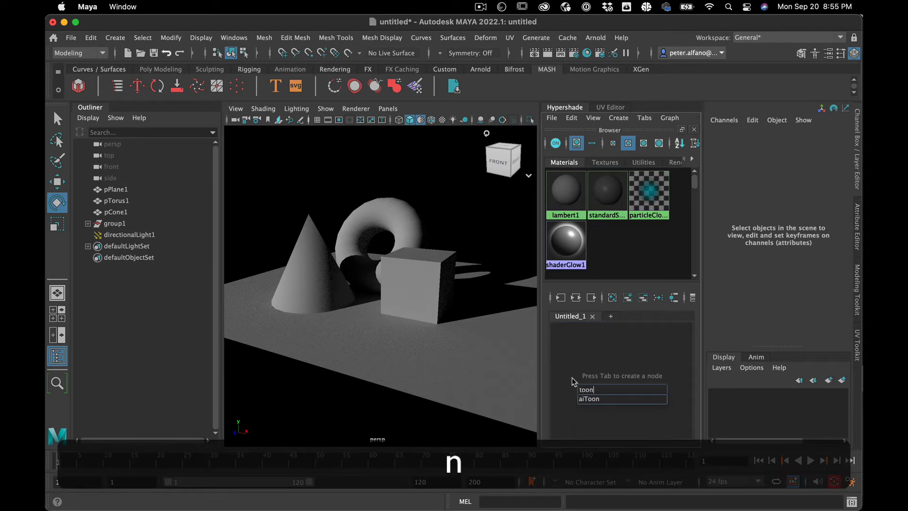
left_click(591, 399)
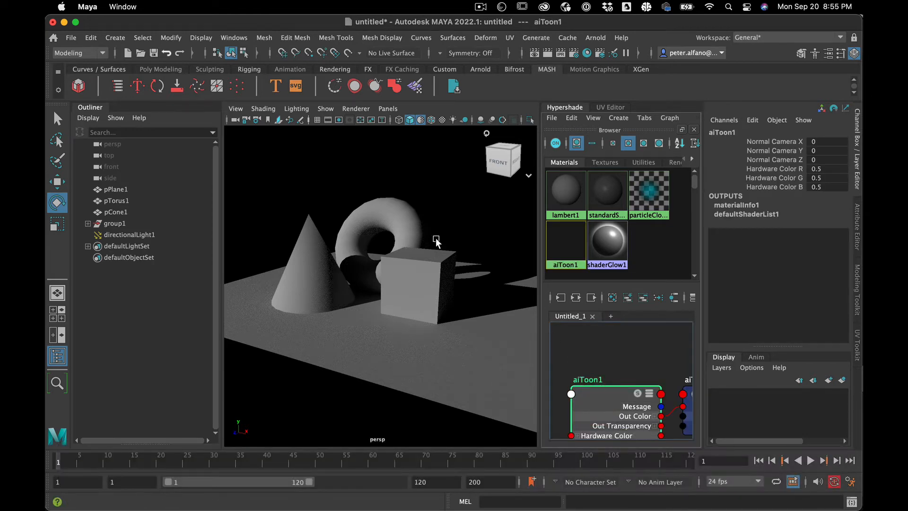
Step: Select the plane, torus, cone and cube together, assign the aiToon material to them and deselect everything
left_click_drag(279, 180, 453, 381)
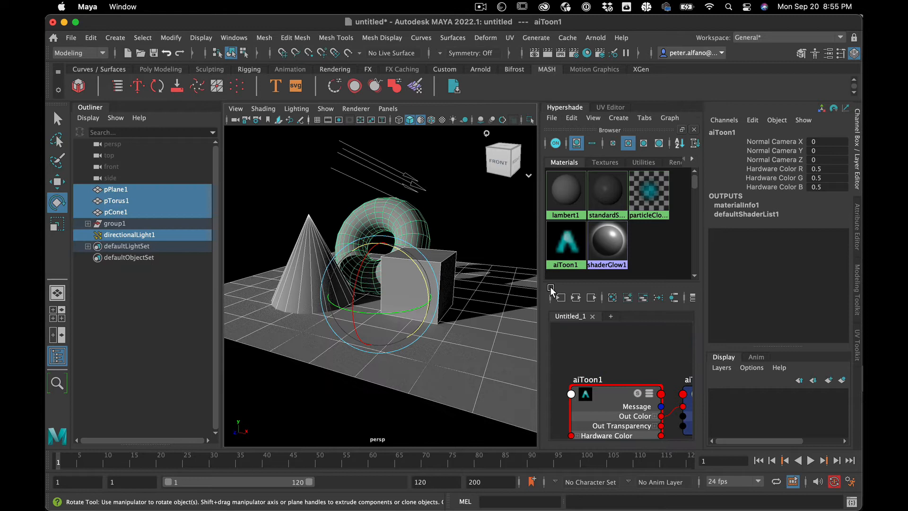
right_click(571, 251)
left_click(570, 225)
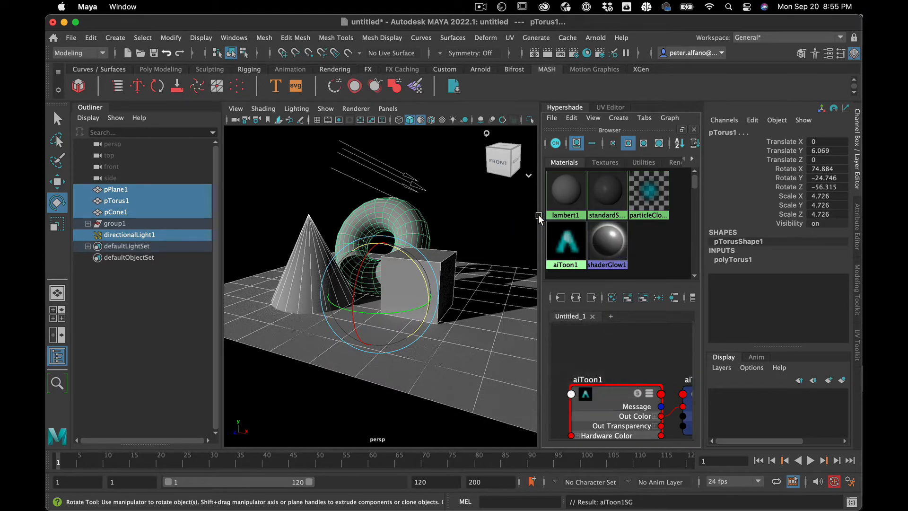
left_click(479, 197)
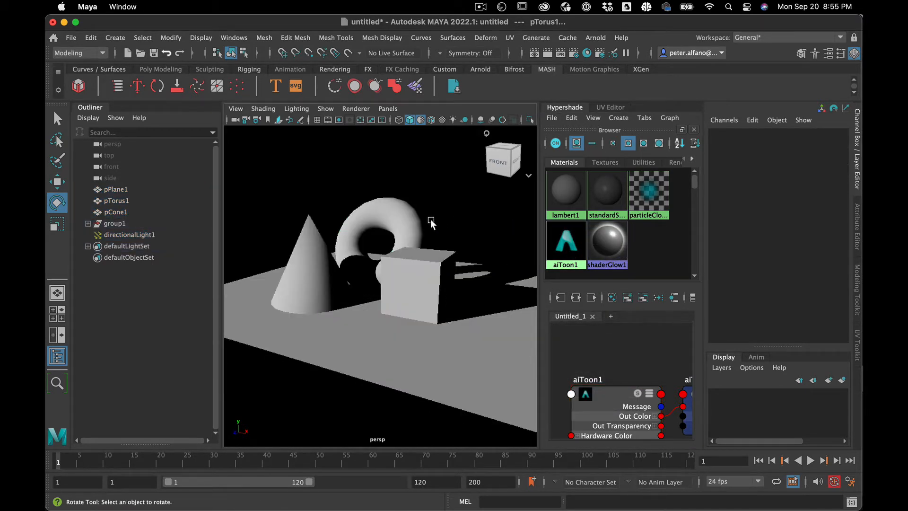
left_click(416, 288)
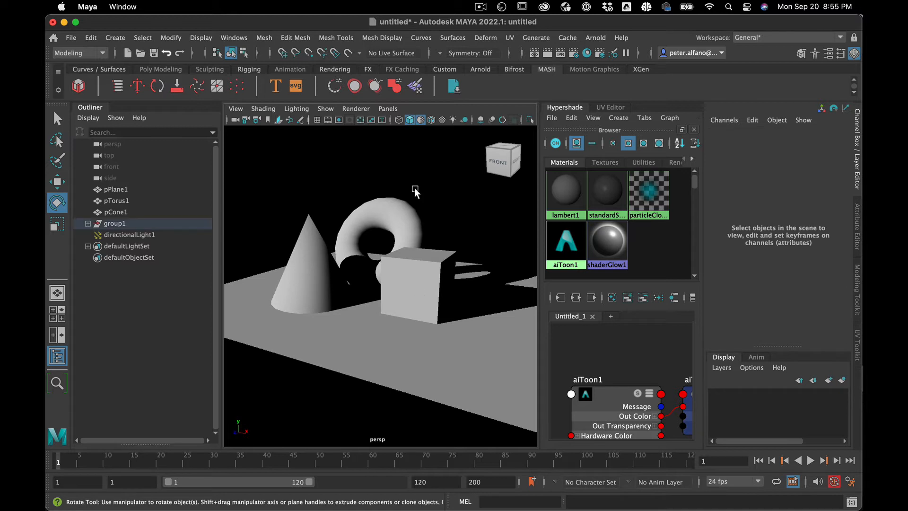
left_click(410, 208)
left_click(299, 246)
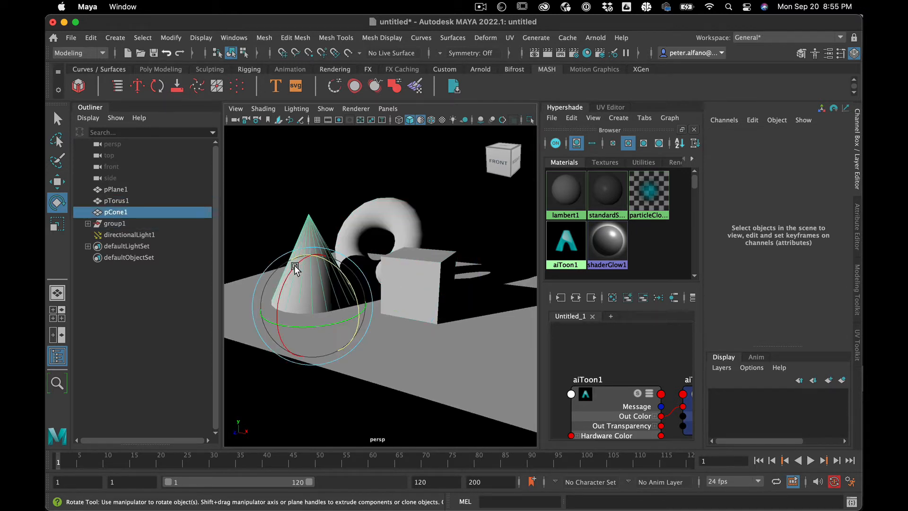
left_click(344, 376)
left_click(364, 405)
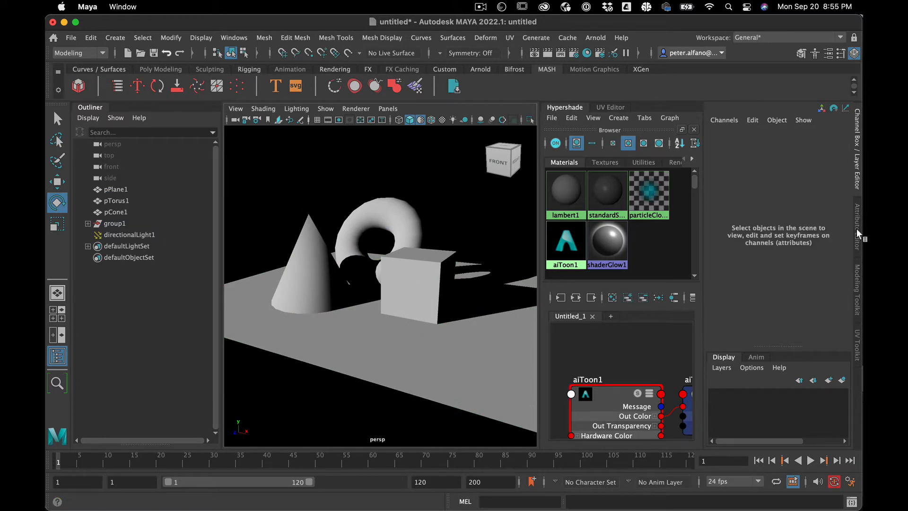
Step: Set the Arnold render filter type to contour in the Render Settings and close them
left_click(574, 53)
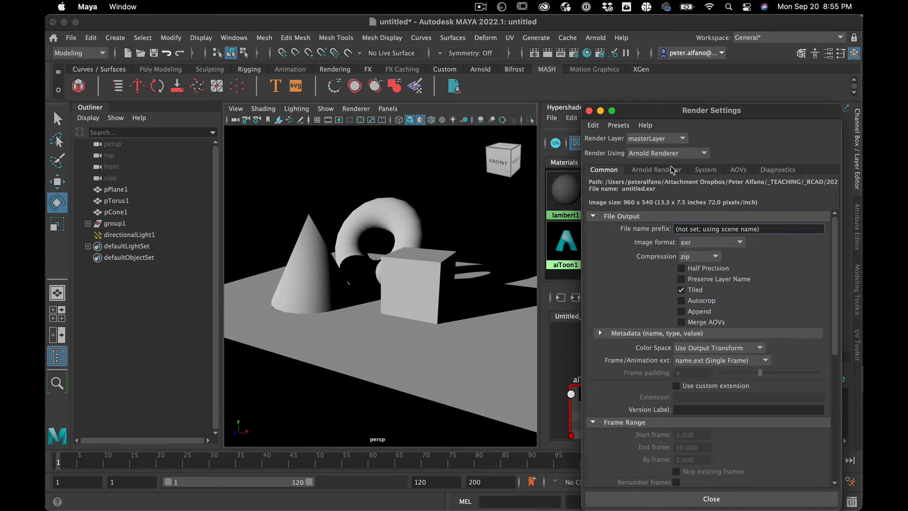
left_click(669, 170)
left_click(616, 337)
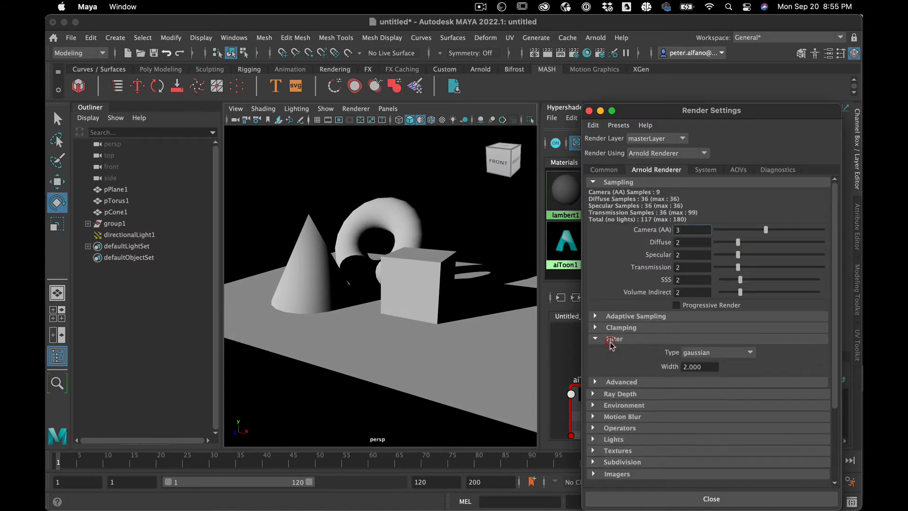
left_click(722, 352)
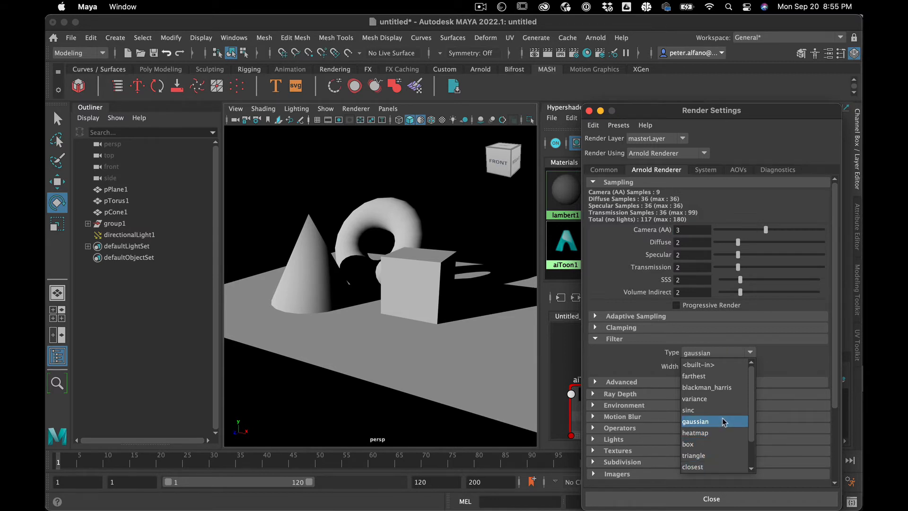
scroll(721, 421, "down", 3)
left_click(719, 442)
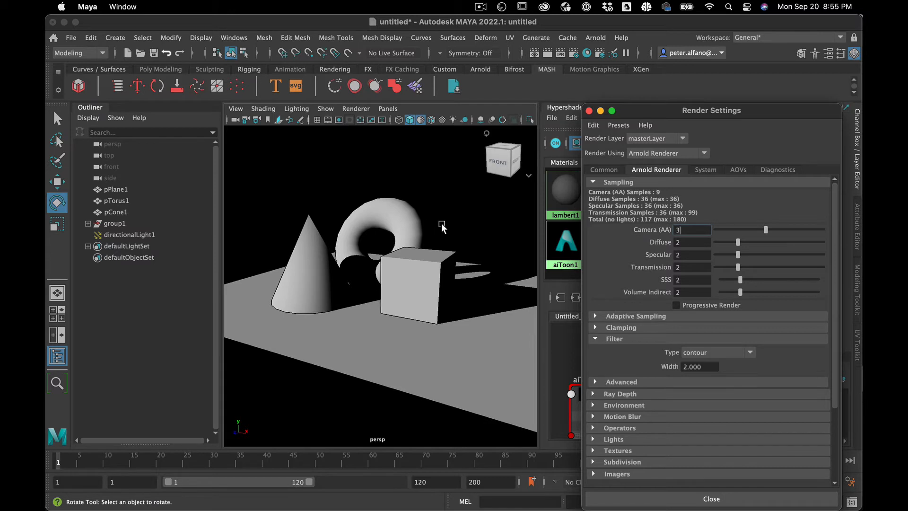
left_click(590, 110)
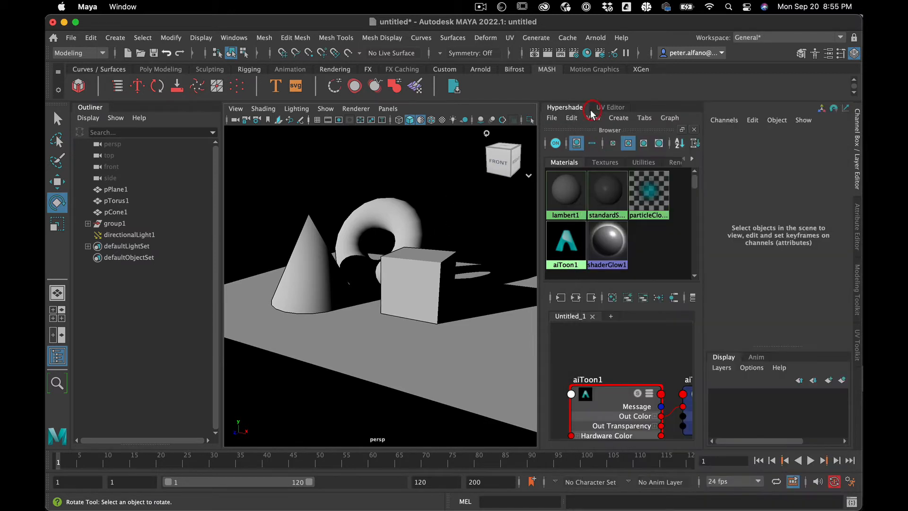
Step: Open the aiToon1 shader's attributes for editing and hide the Outliner to enlarge the viewport
left_click_drag(452, 290, 429, 290, "alt")
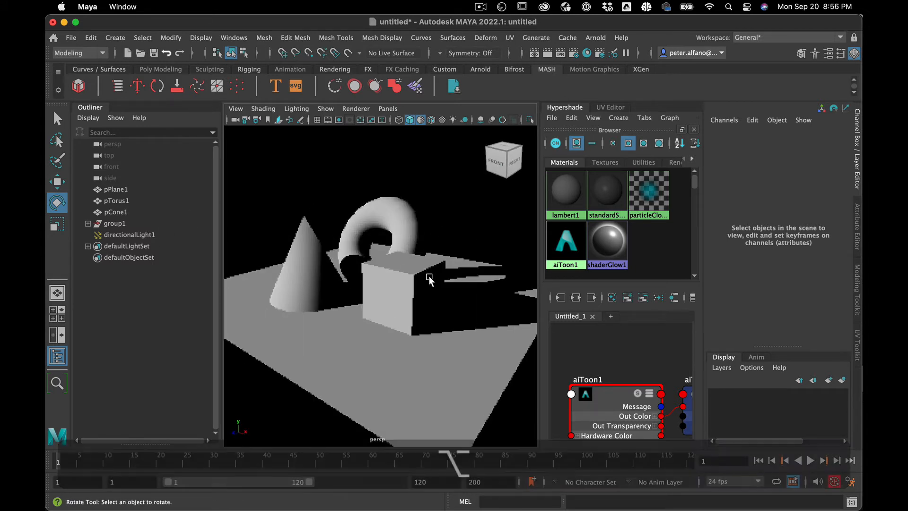
left_click(612, 394)
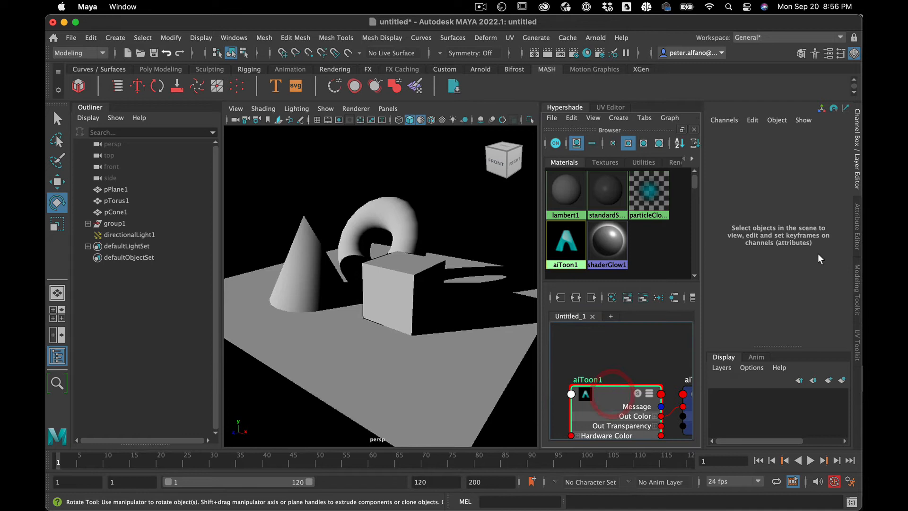
left_click(856, 232)
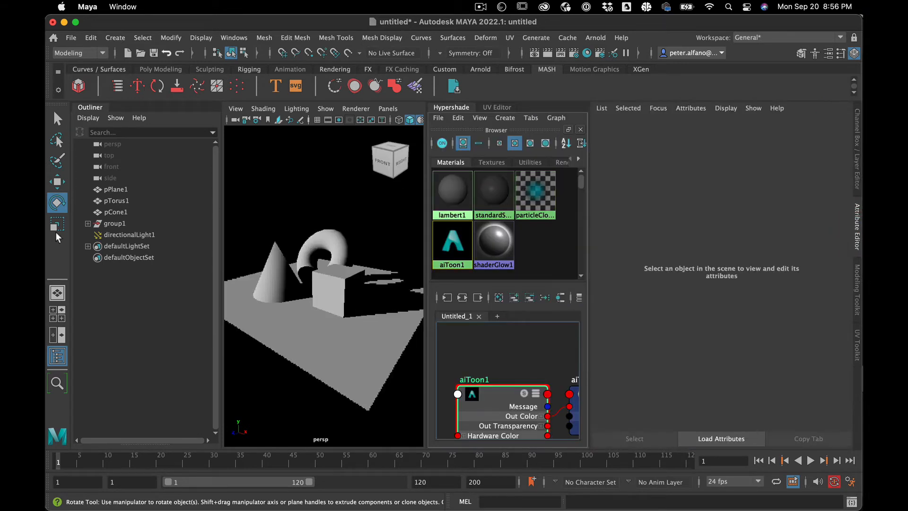
left_click(57, 355)
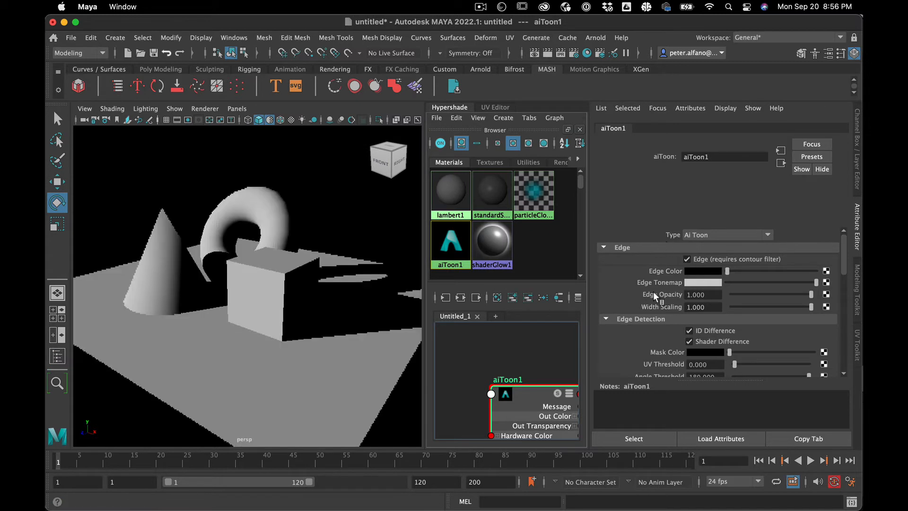
Step: Lower the aiToon1 shader's edge detection Angle Threshold to about 22.3
scroll(665, 314, "down", 3)
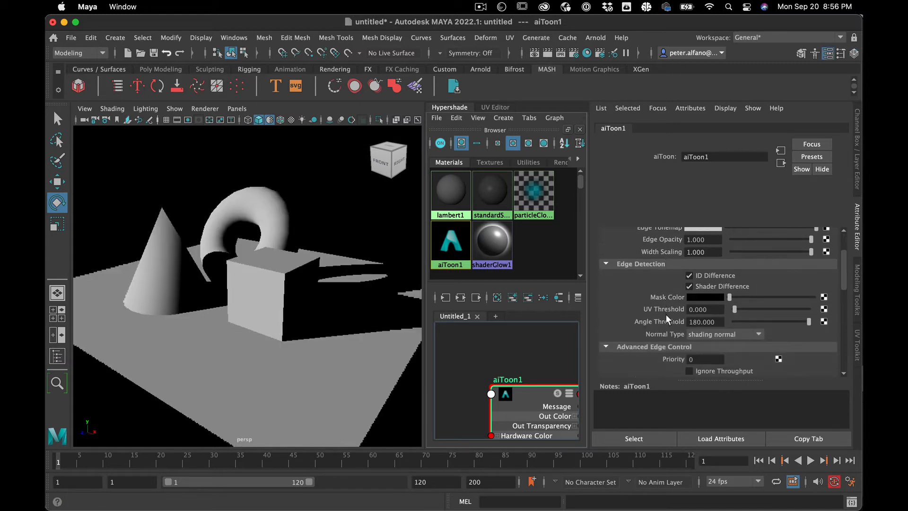
left_click(769, 321)
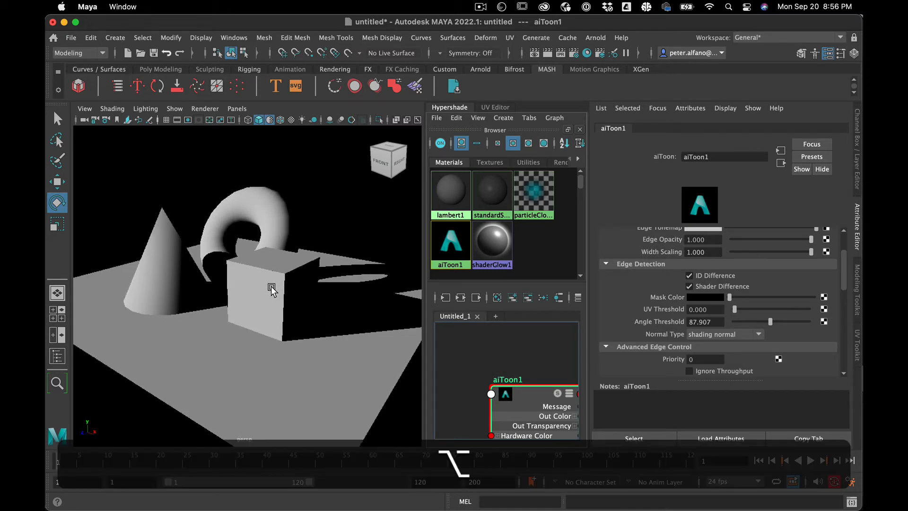
left_click_drag(271, 285, 276, 247, "alt")
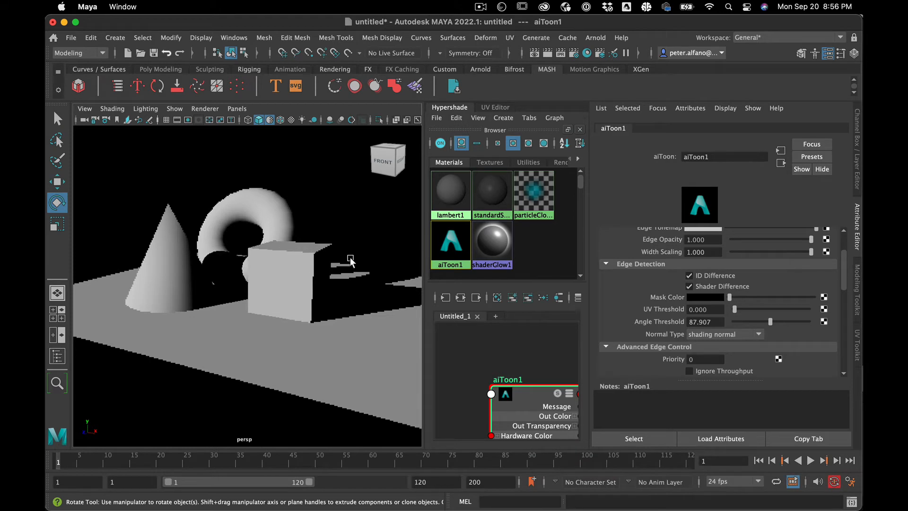
left_click_drag(752, 322, 742, 321)
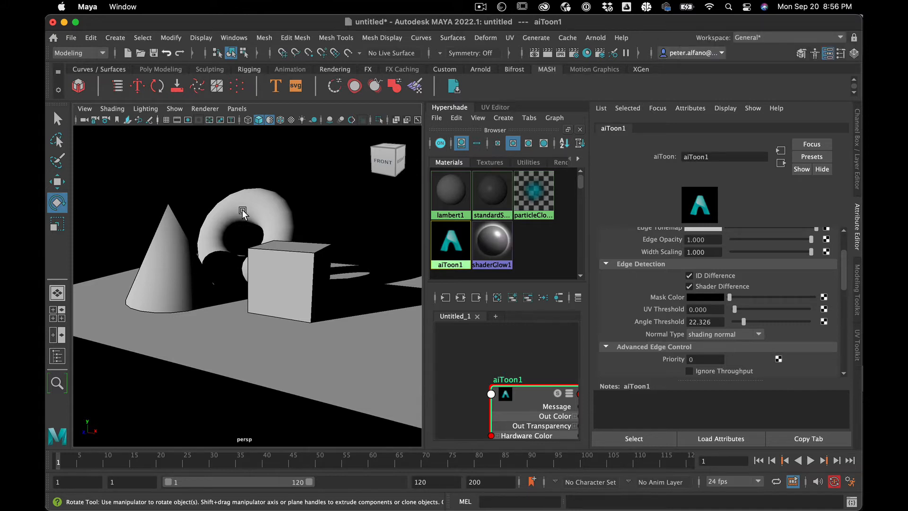
Step: Raise the torus's Subdivisions Axis to 43 and Subdivisions Height to 28, and deselect it
left_click(288, 207)
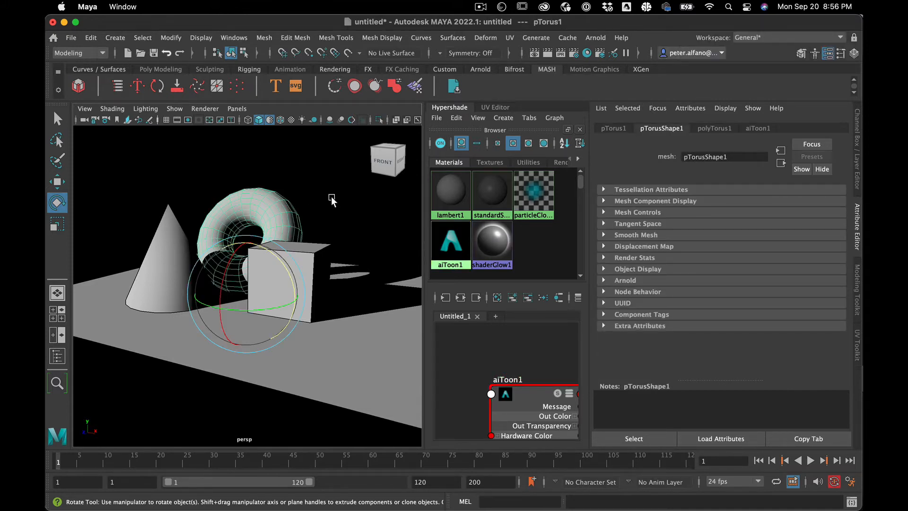
left_click(705, 129)
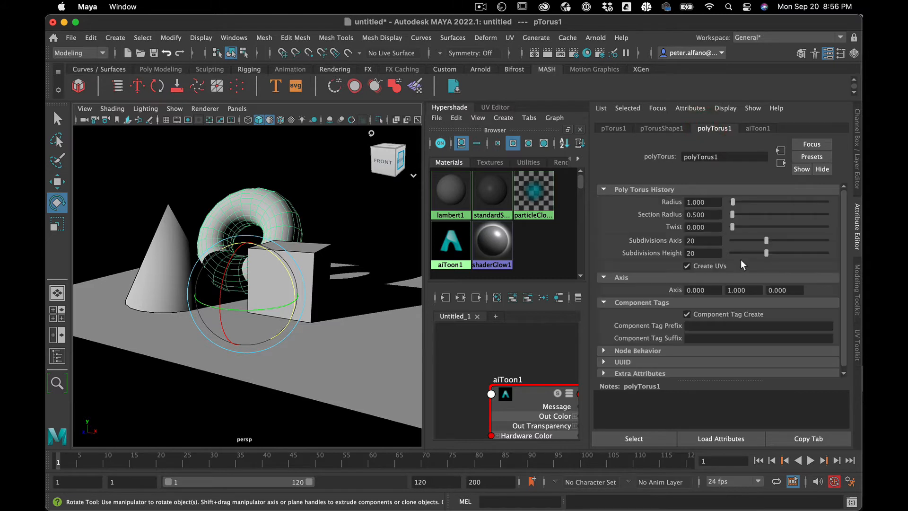
left_click_drag(770, 252, 813, 241)
left_click(334, 192)
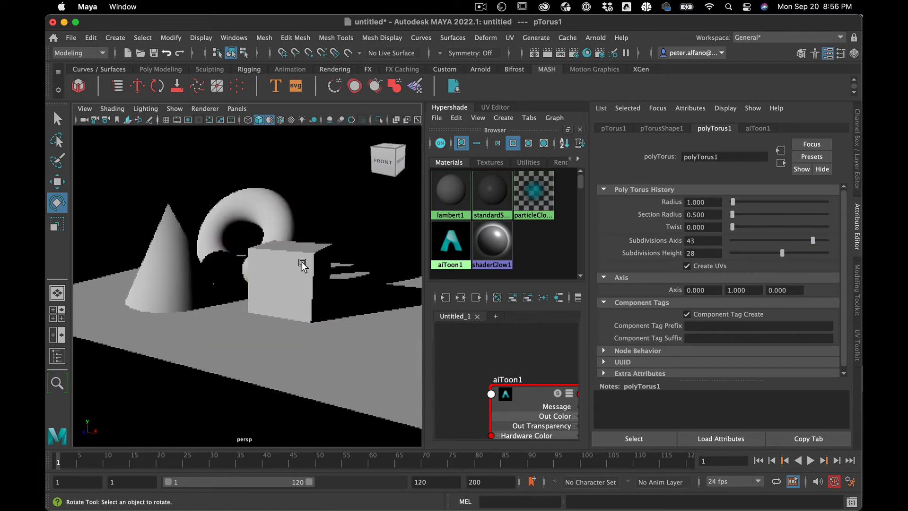
Step: Bring back the aiToon1 shader's attributes and collapse its sections so that only Base stays expanded
left_click(502, 392)
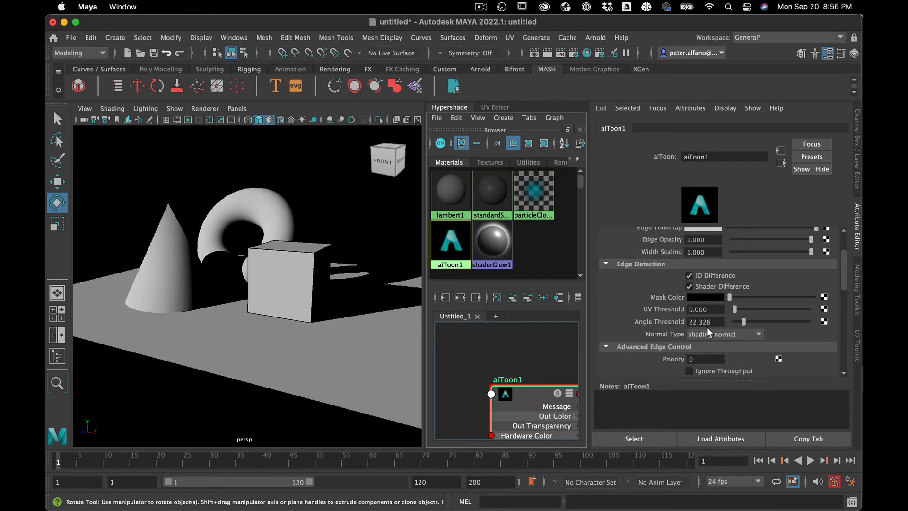
scroll(606, 250, "up", 3)
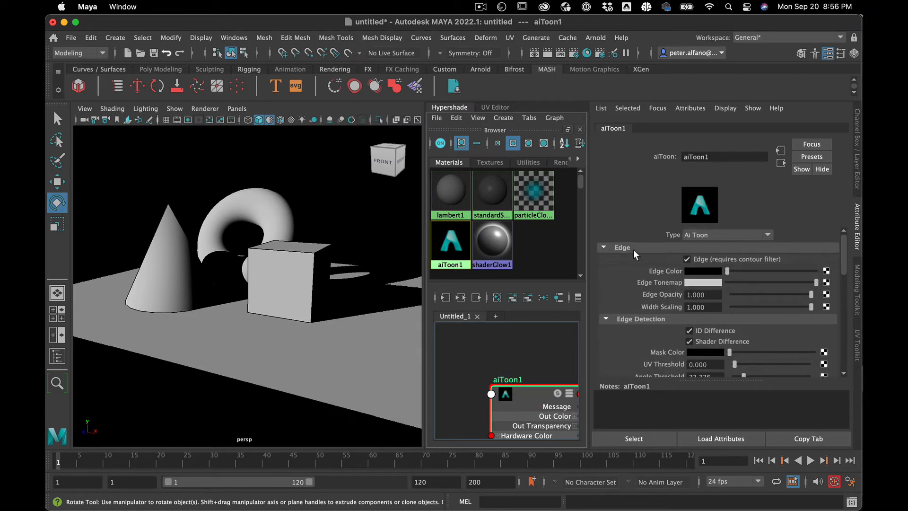
left_click(601, 247)
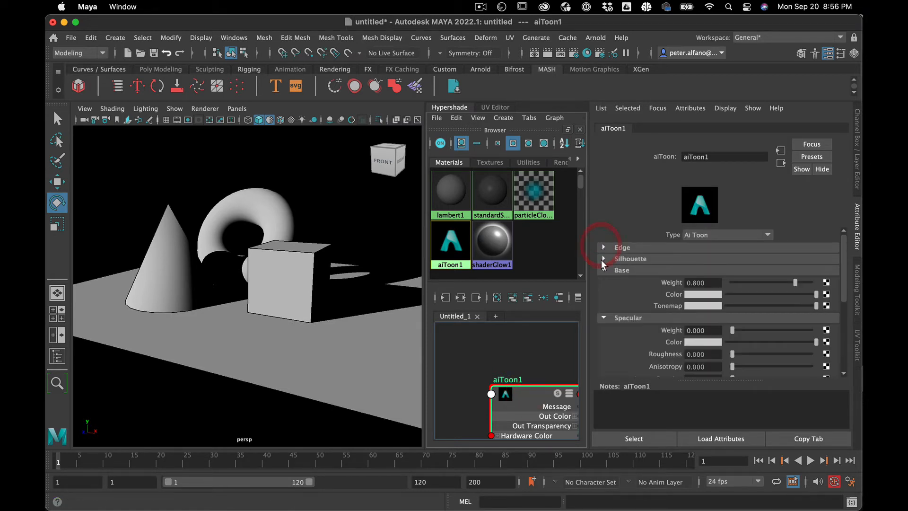
left_click(601, 317)
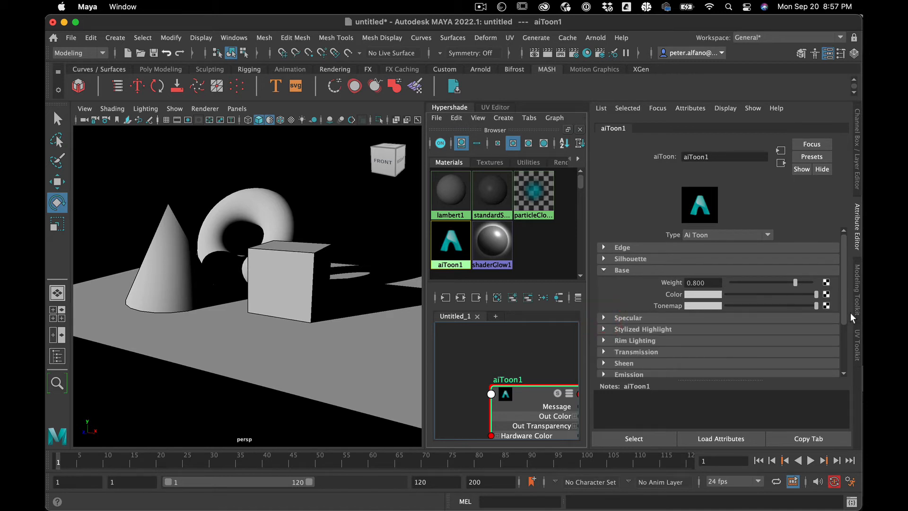
Step: Connect a new aiRampRgb node to the Base Tonemap of the aiToon1 shader
left_click(826, 306)
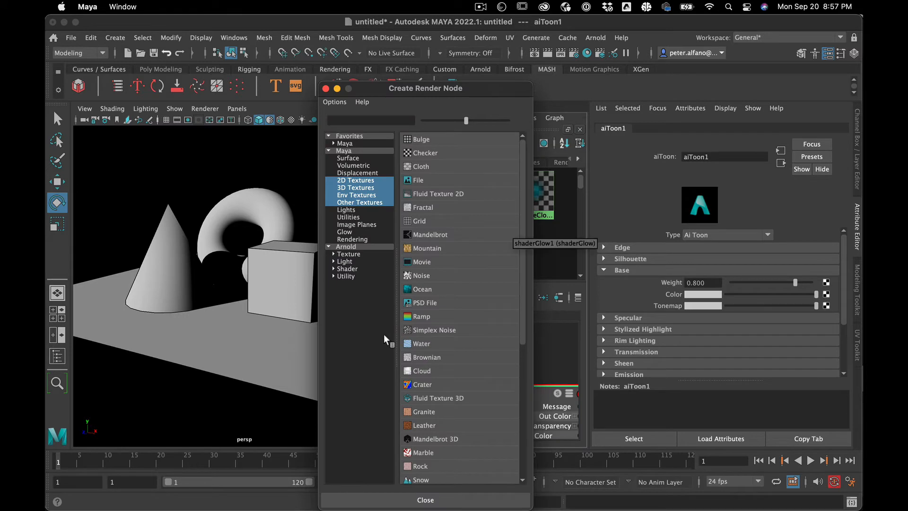
left_click(363, 308)
left_click(356, 122)
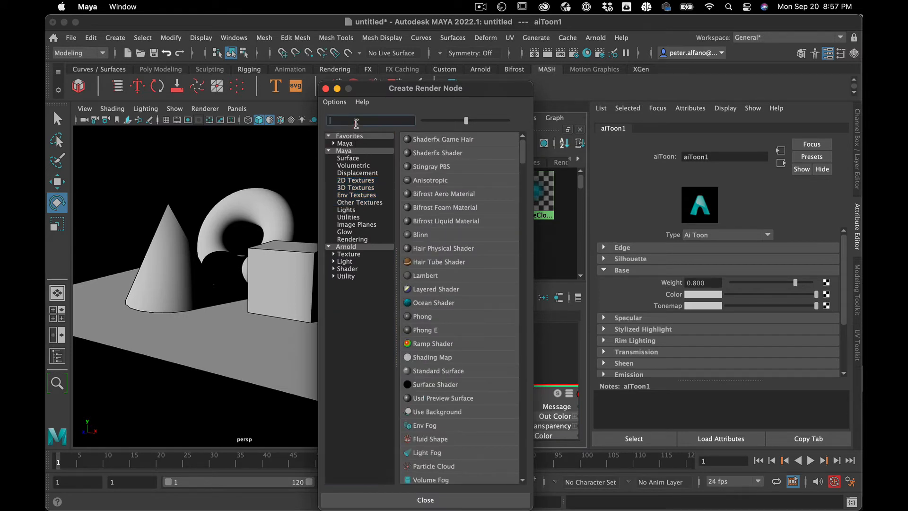
type("ra")
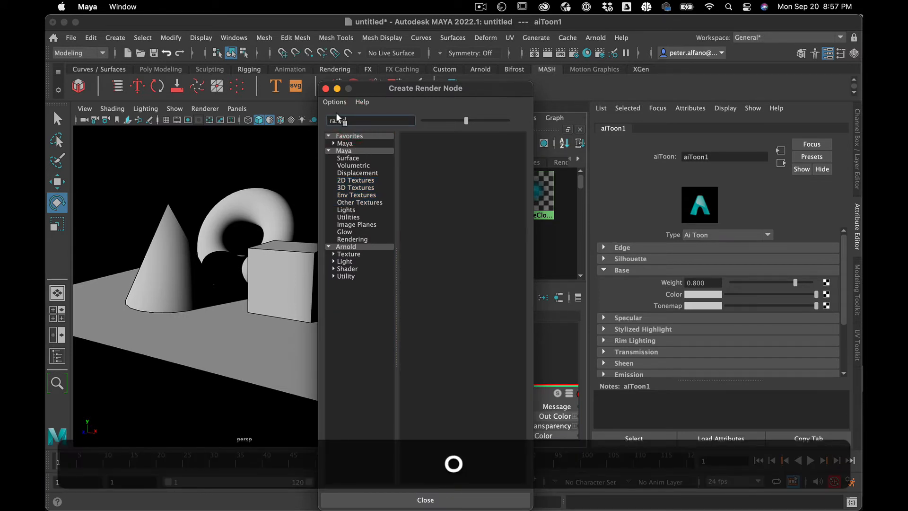
key("BackSpace")
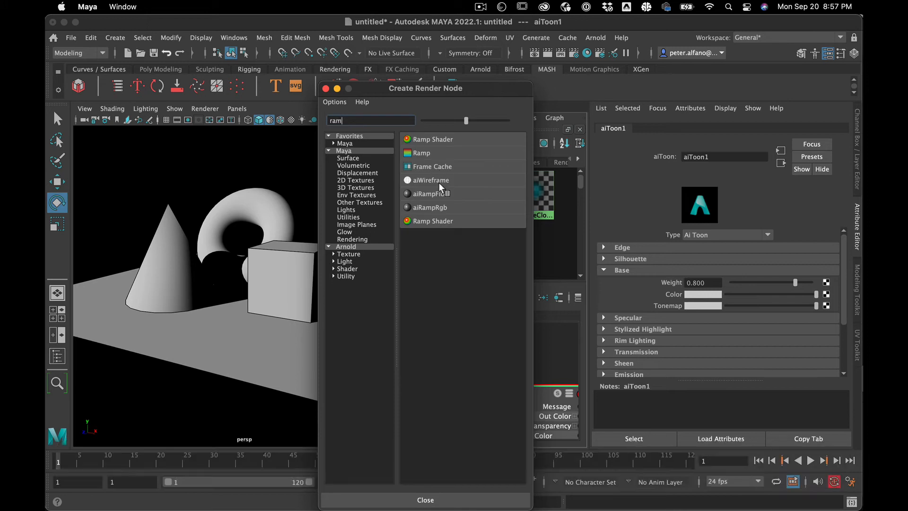
left_click(415, 208)
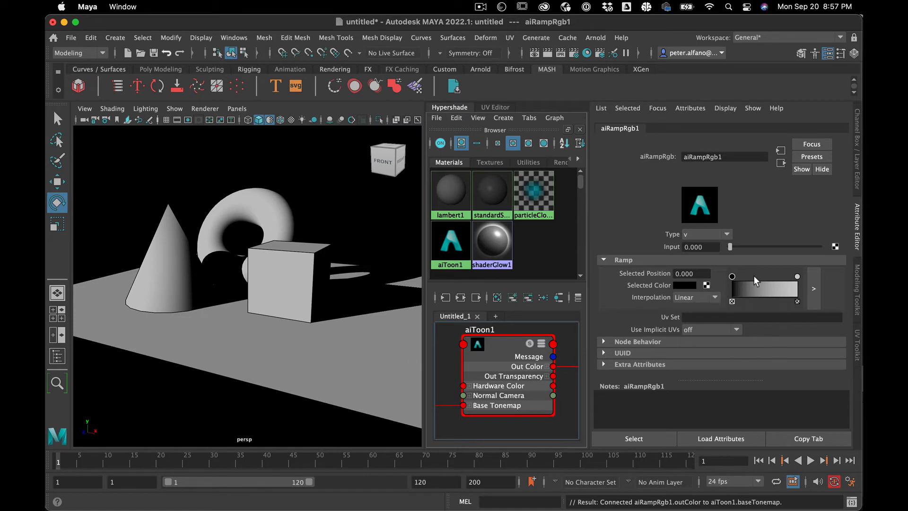
Step: Set the black ramp stop's interpolation to None and move the light stop to about position 0.348
left_click(693, 296)
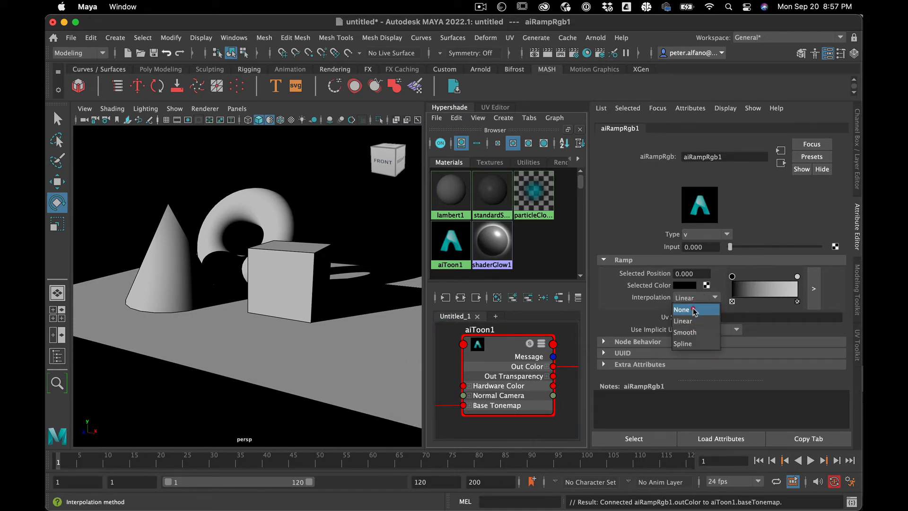
left_click(693, 310)
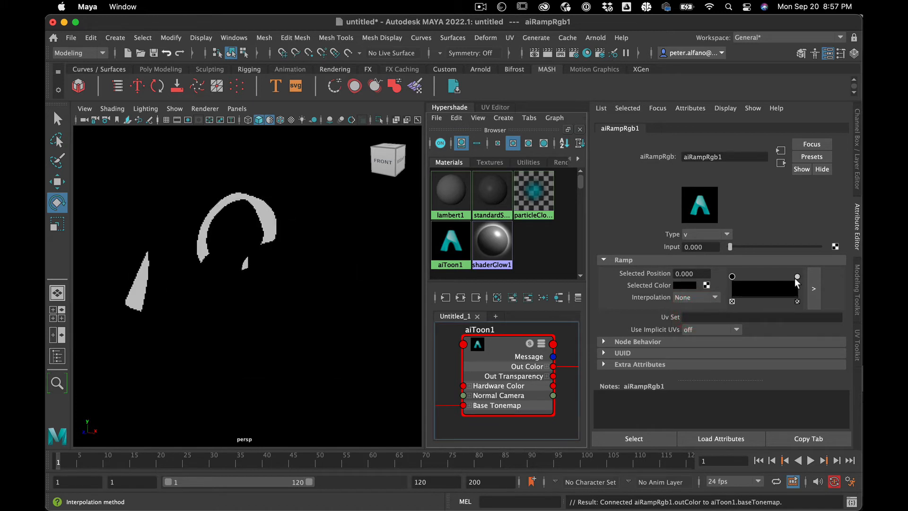
left_click_drag(795, 277, 756, 275)
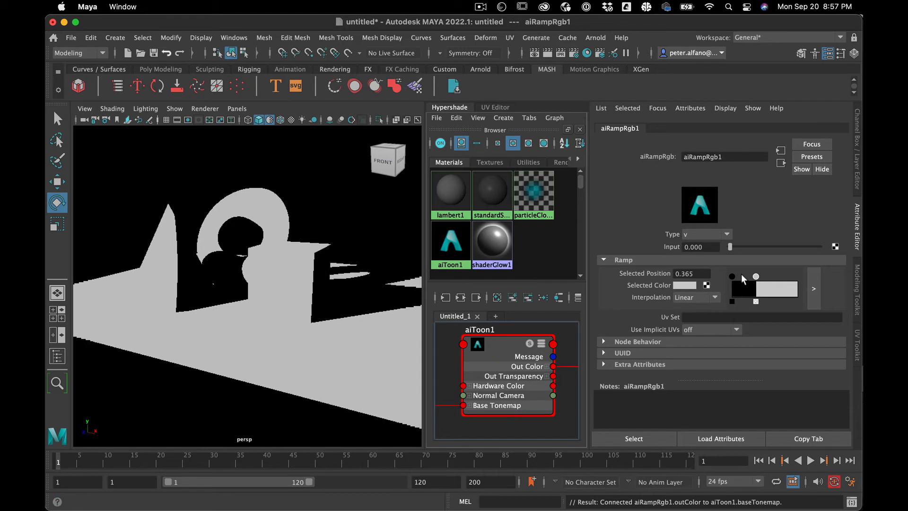
mouse_move(757, 274)
left_mouse_down()
mouse_move(774, 275)
mouse_move(755, 276)
left_mouse_up()
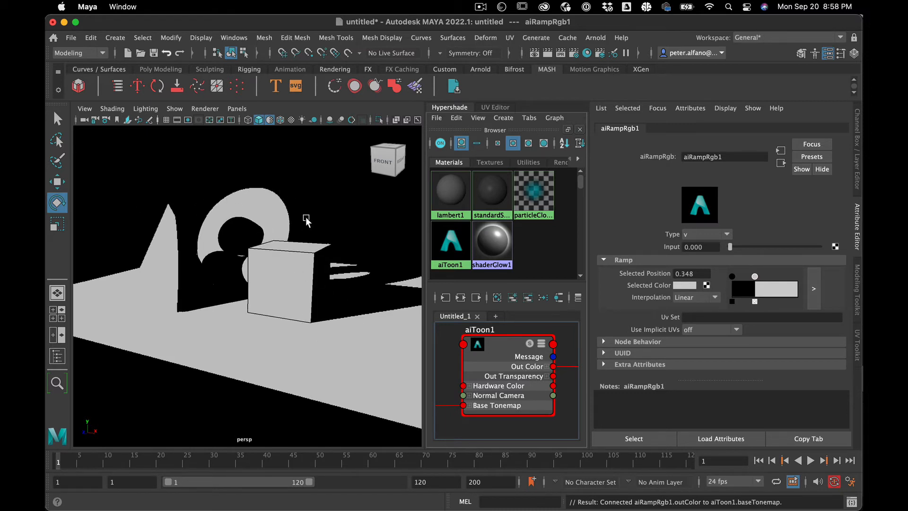
Step: Scale the ground plane up uniformly so that it extends well beyond the primitives
left_click(228, 354)
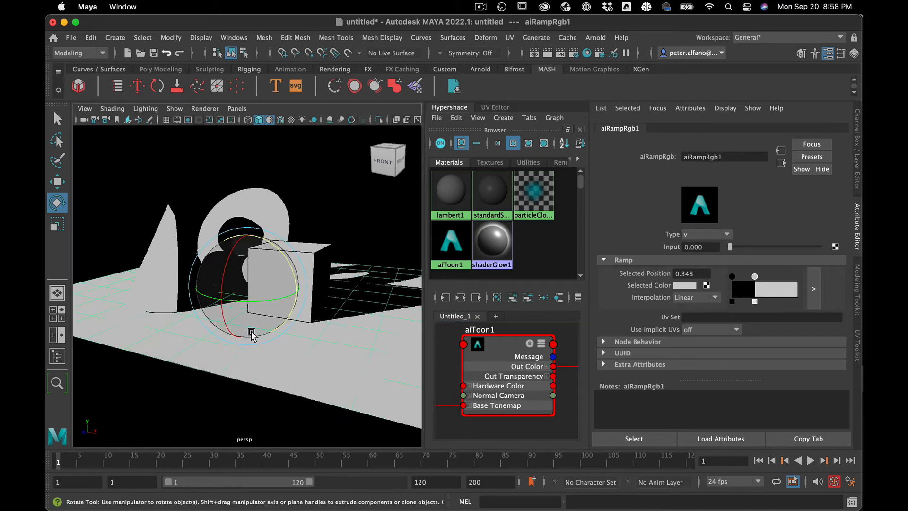
key("r")
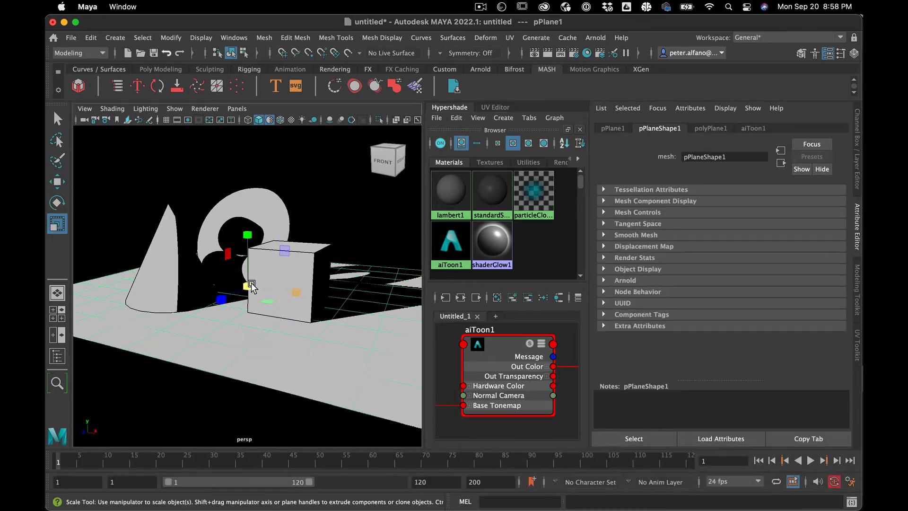
left_click_drag(247, 286, 587, 345)
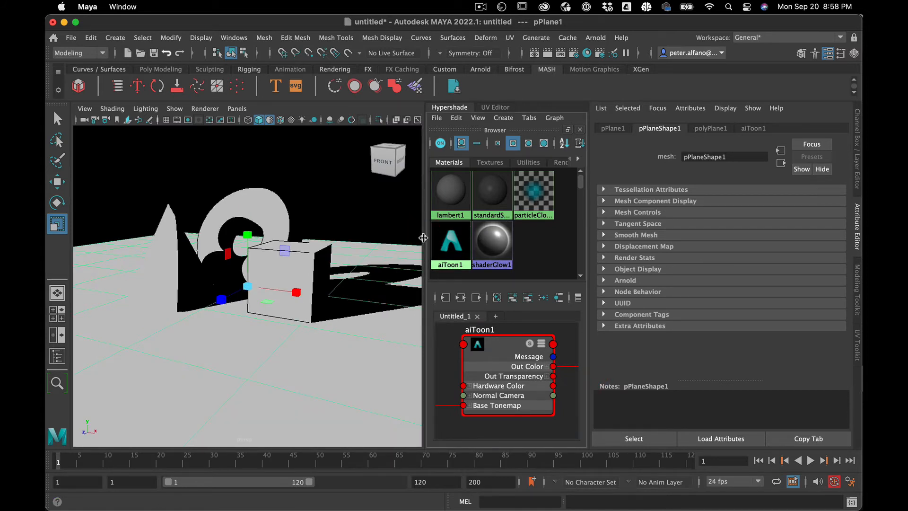
Step: Widen the Hypershade to make more room for its material swatches and node graph
left_click_drag(424, 235, 358, 235)
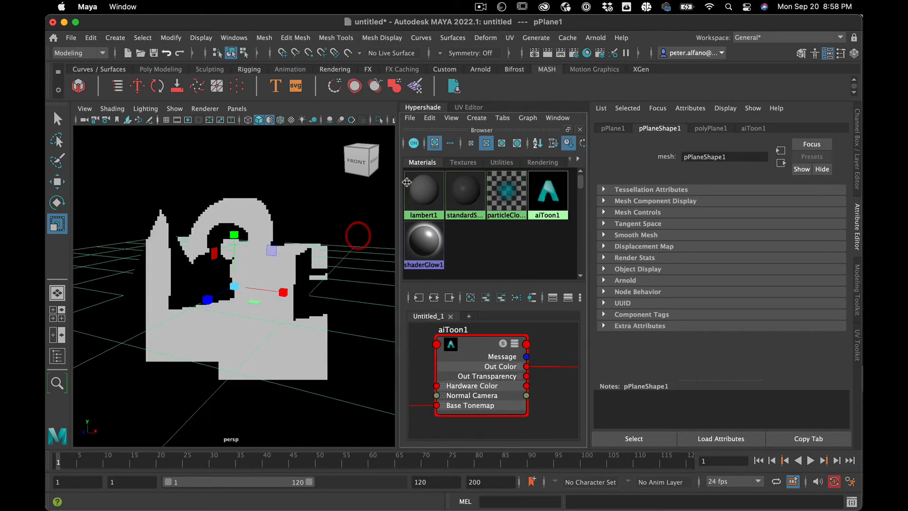
left_click(436, 119)
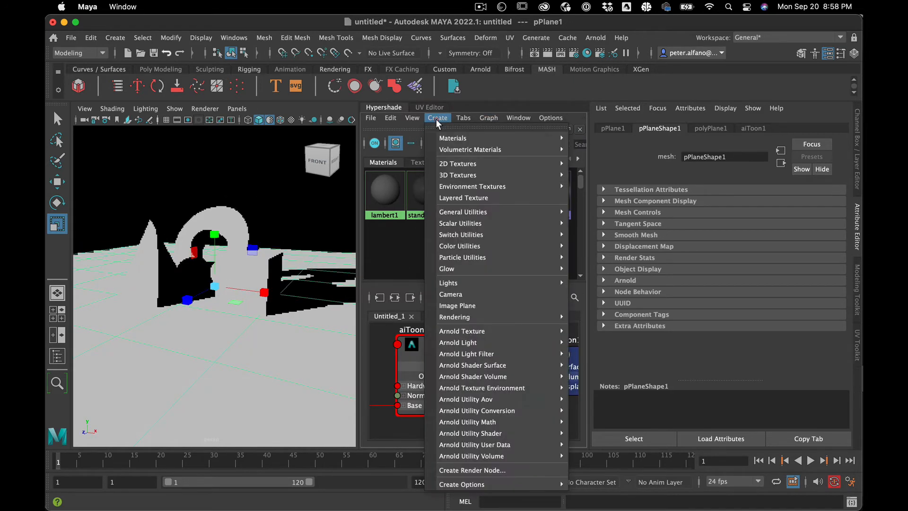
left_click(436, 119)
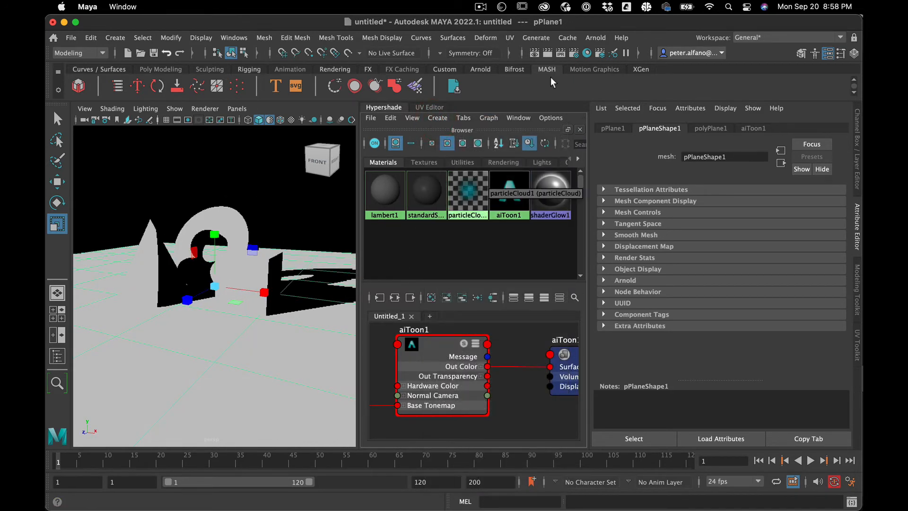
Step: Assign a new RaySwitch shader as the legacy background in the Environment section of the Arnold render settings
left_click(574, 54)
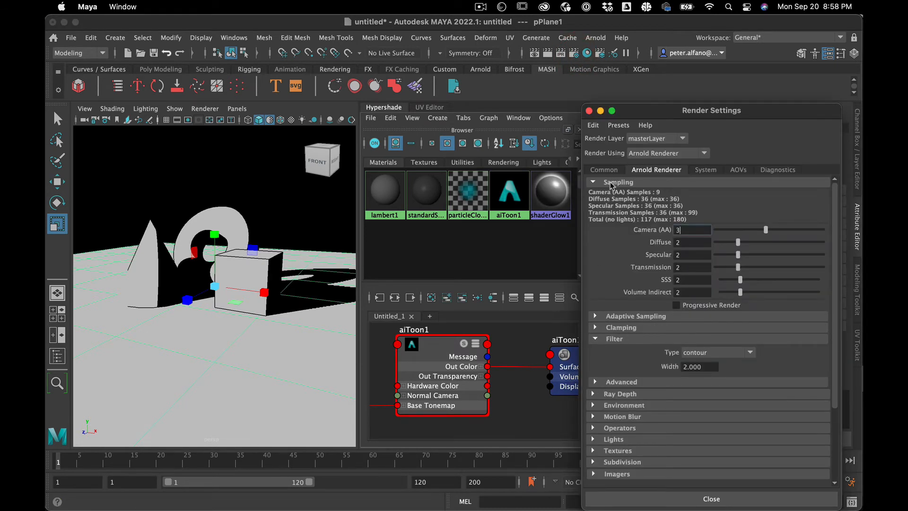
scroll(616, 436, "down", 5)
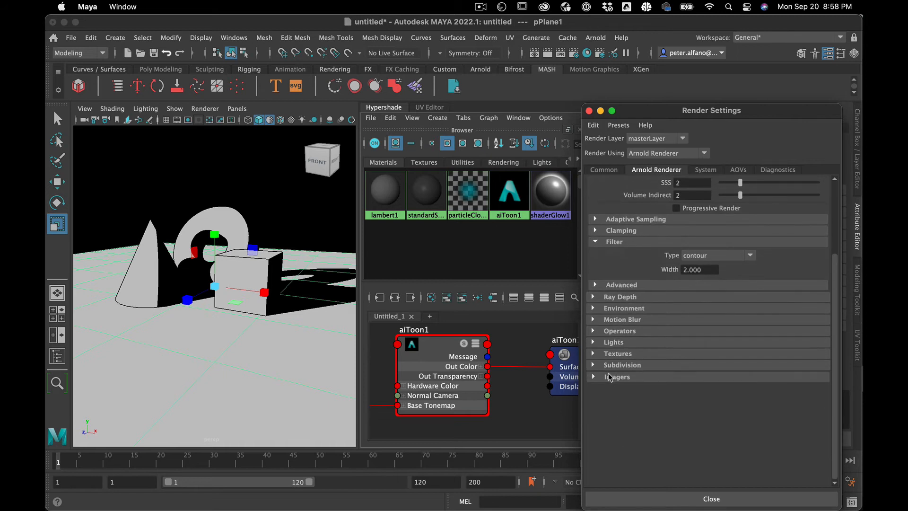
left_click(597, 309)
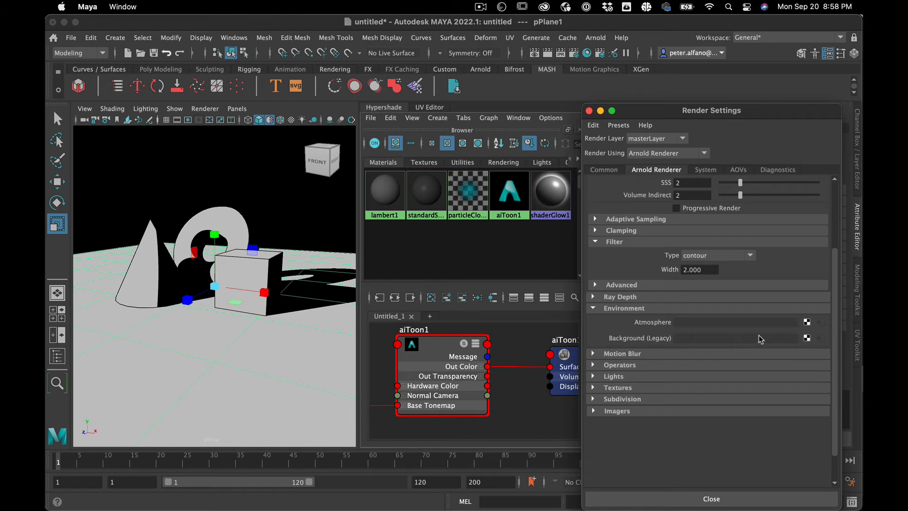
left_click(806, 337)
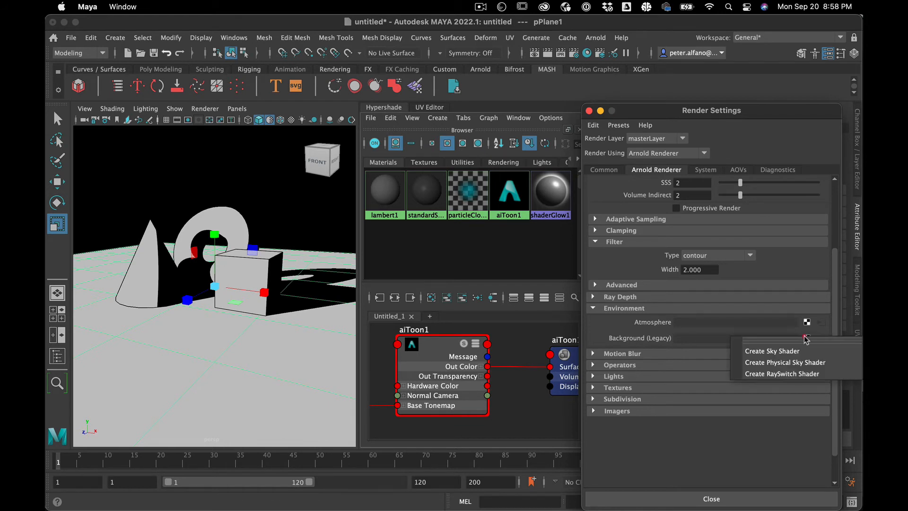
left_click(799, 373)
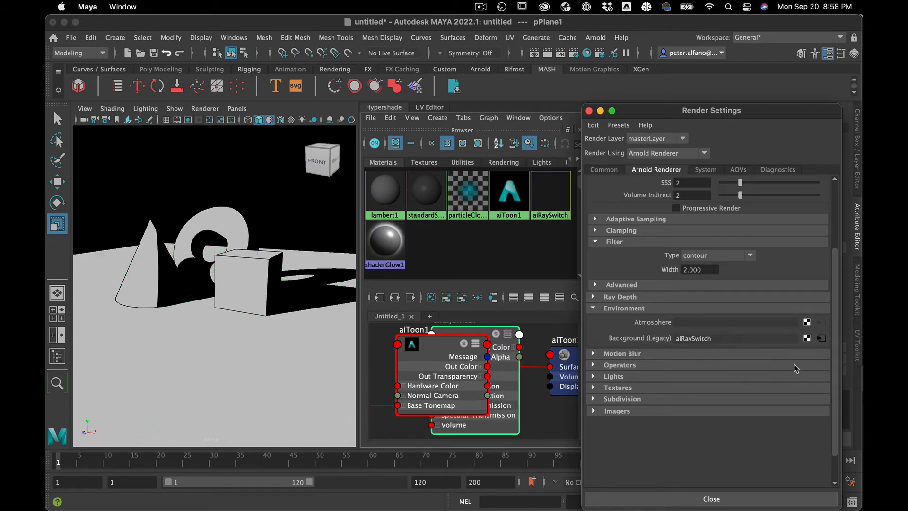
Step: Raise the aiRaySwitch Camera ray color to full white and move the render settings window clear of the node graph
left_click(820, 339)
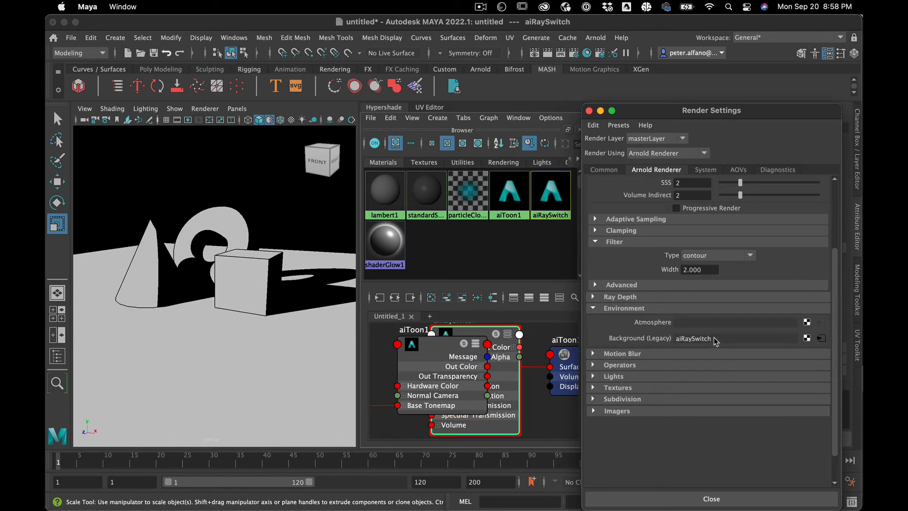
left_click_drag(735, 115, 393, 198)
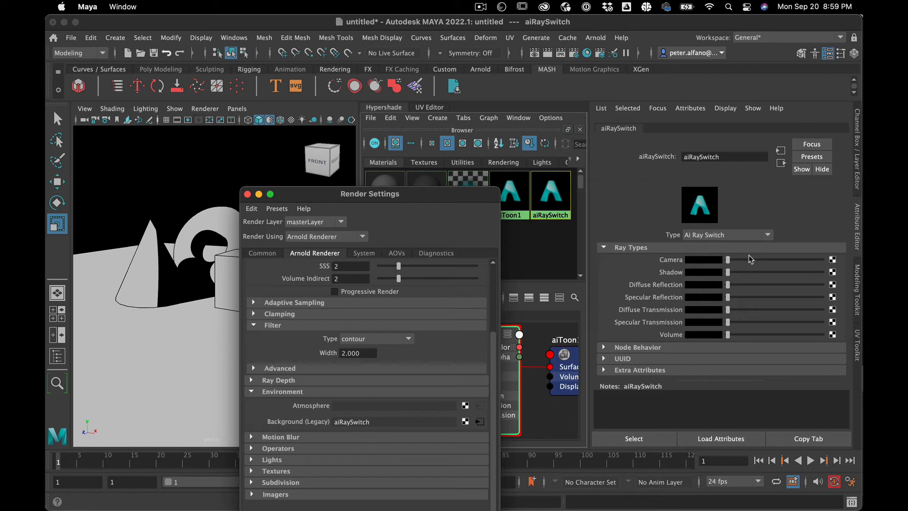
left_click_drag(730, 263, 849, 262)
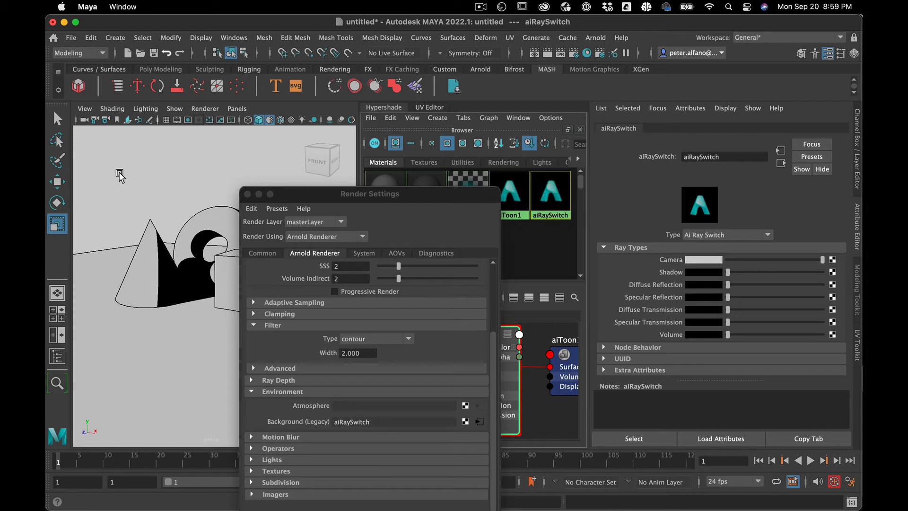
left_click_drag(312, 199, 311, 422)
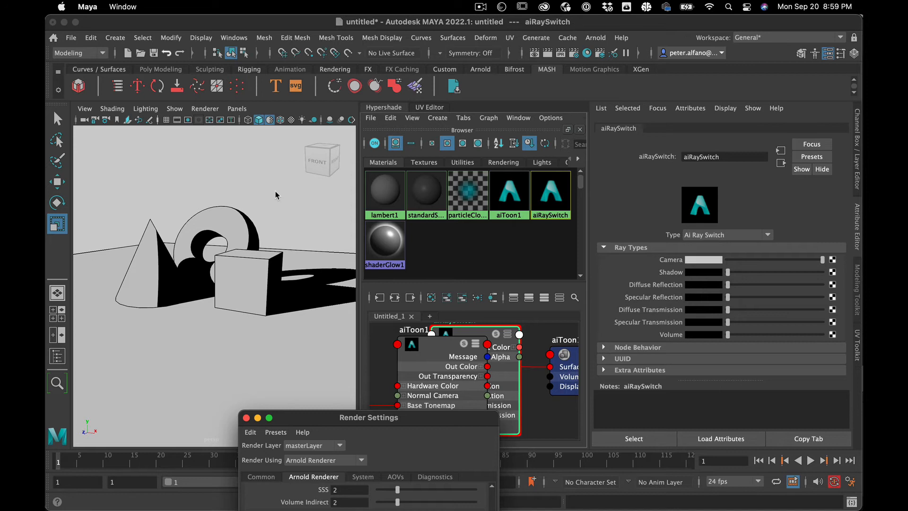
Step: Map a Ramp texture to the ray switch's Camera color and delete the ramp's black stop
left_click(832, 260)
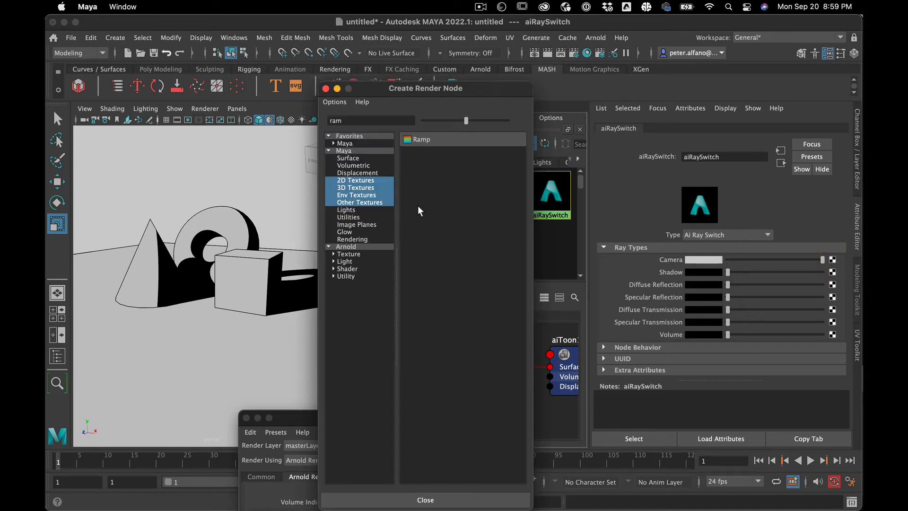
left_click(418, 141)
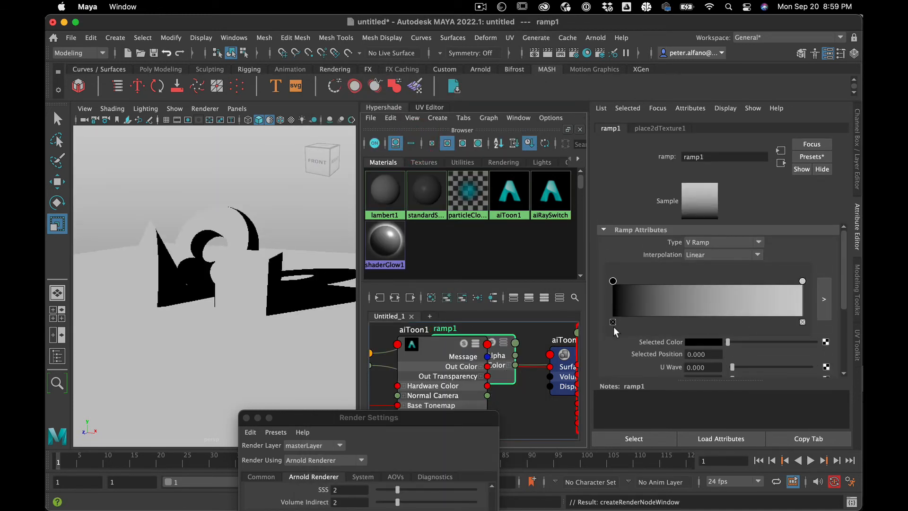
left_click(612, 322)
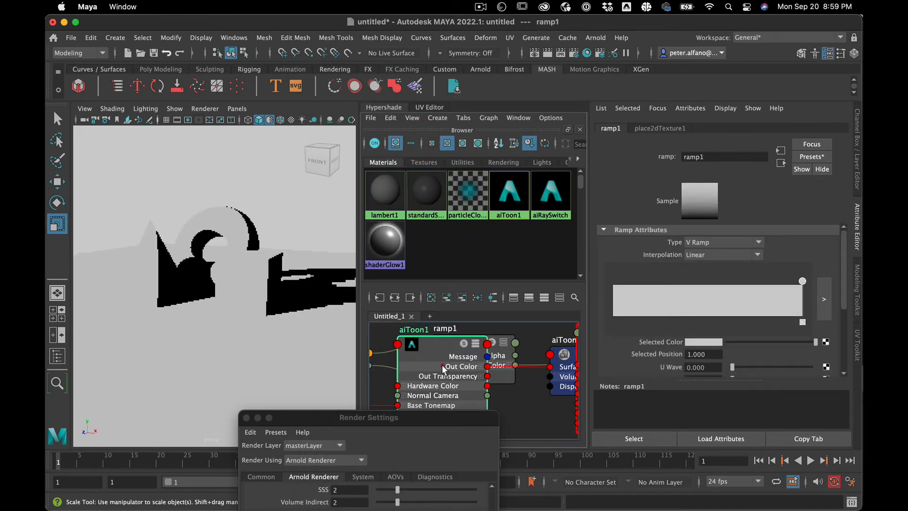
Step: Separate the overlapping aiToon1 and ramp1 nodes in the Hypershade graph
left_click_drag(426, 348, 494, 417)
left_click_drag(477, 341, 407, 333)
left_click_drag(509, 400, 498, 388)
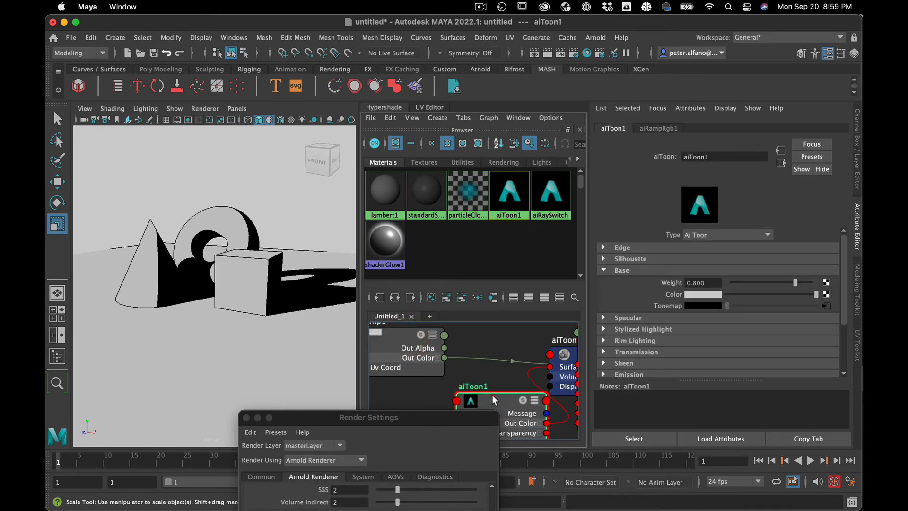
Step: Move the light stop of aiRampRgb1 to about position 0.374 and connect ramp1 to that stop's color
left_click(826, 305)
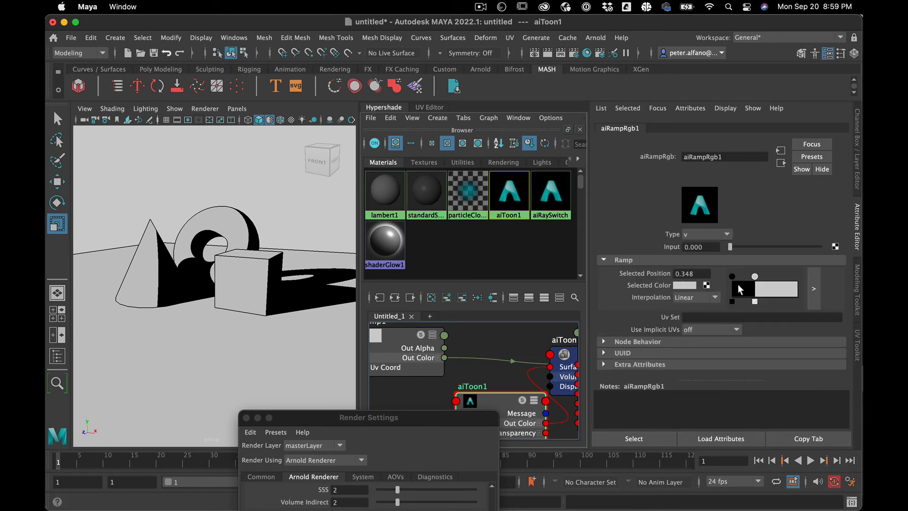
left_click(769, 275)
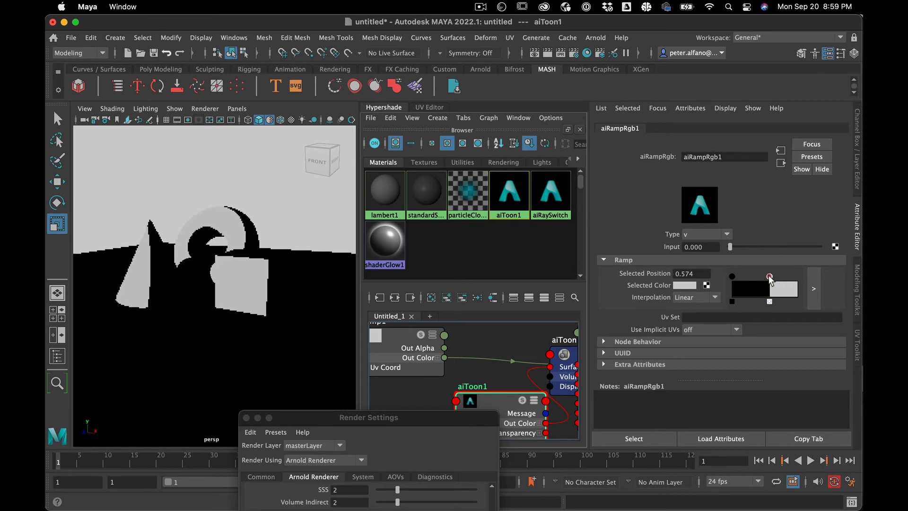
left_click_drag(769, 277, 757, 277)
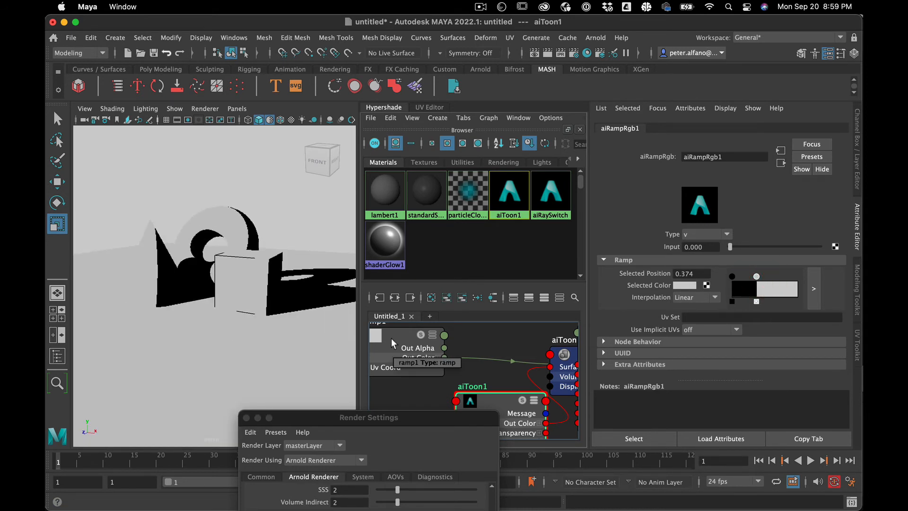
middle_click_drag(390, 338, 655, 286)
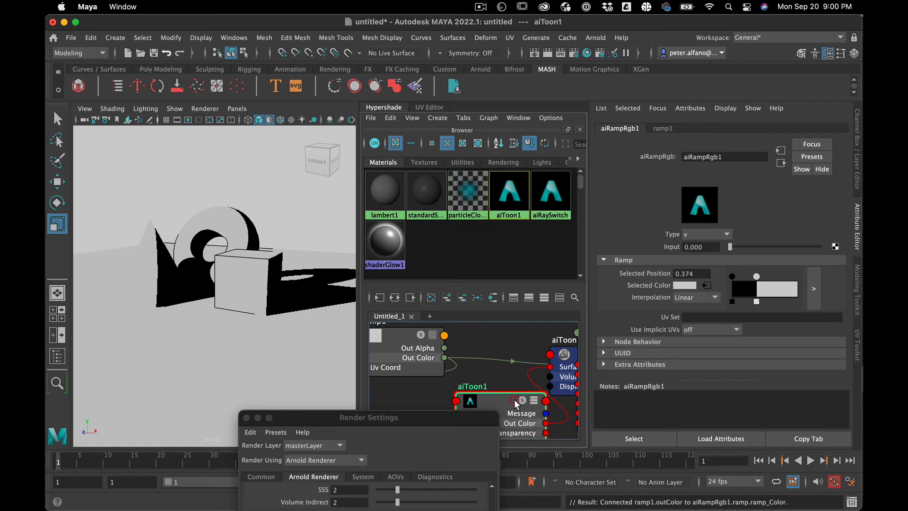
Step: Raise the Base Weight of the aiToon1 shader to 1.000
left_click(506, 369)
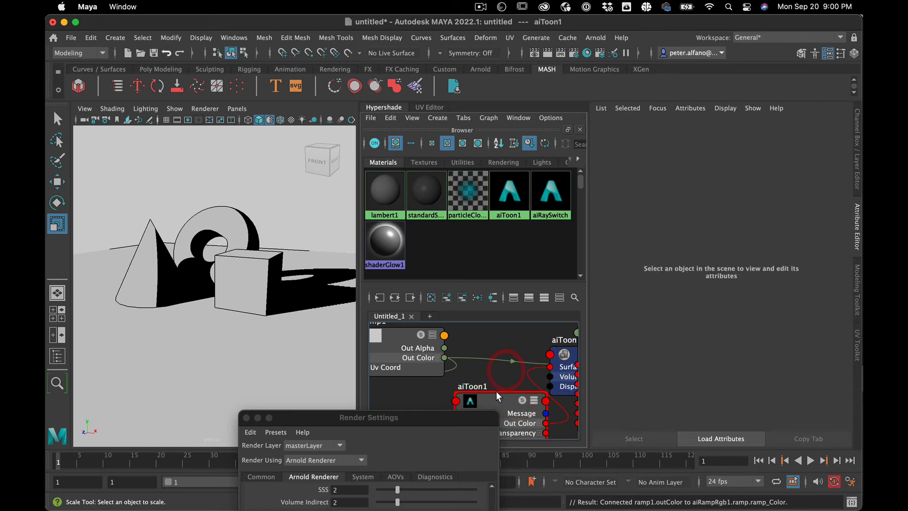
left_click(500, 393)
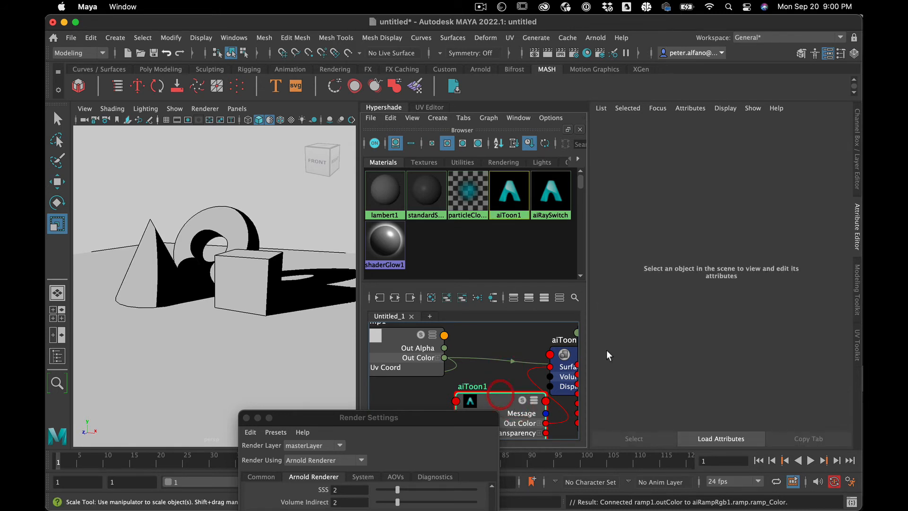
left_click_drag(796, 286, 840, 277)
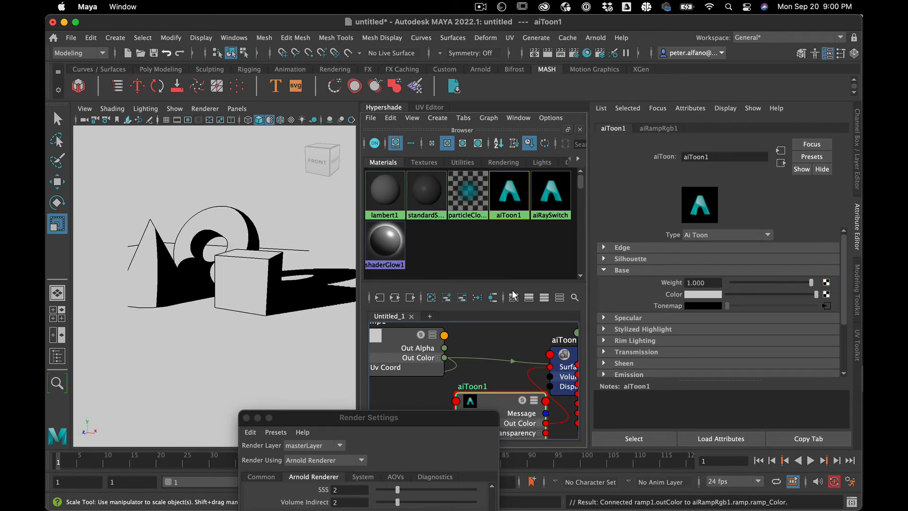
Step: Change the color of ramp1's remaining stop to yellow
left_click(406, 343)
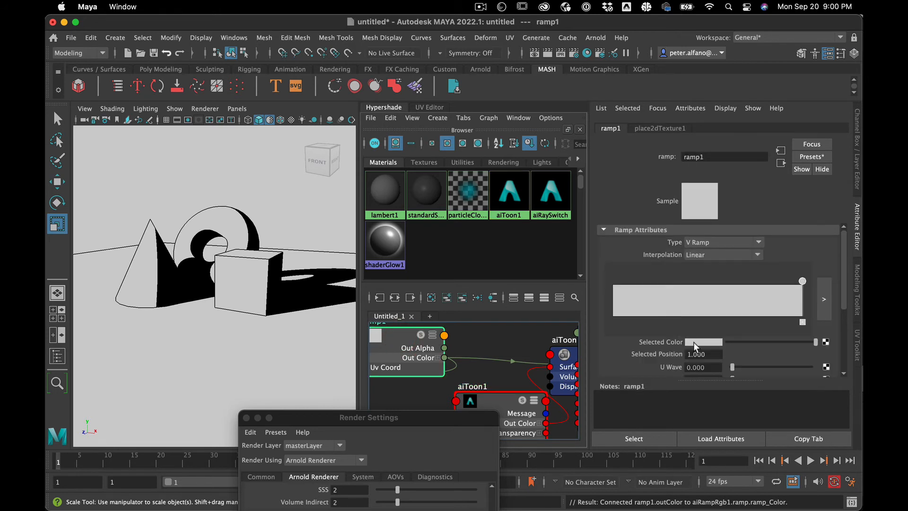
left_click(695, 341)
left_click(666, 307)
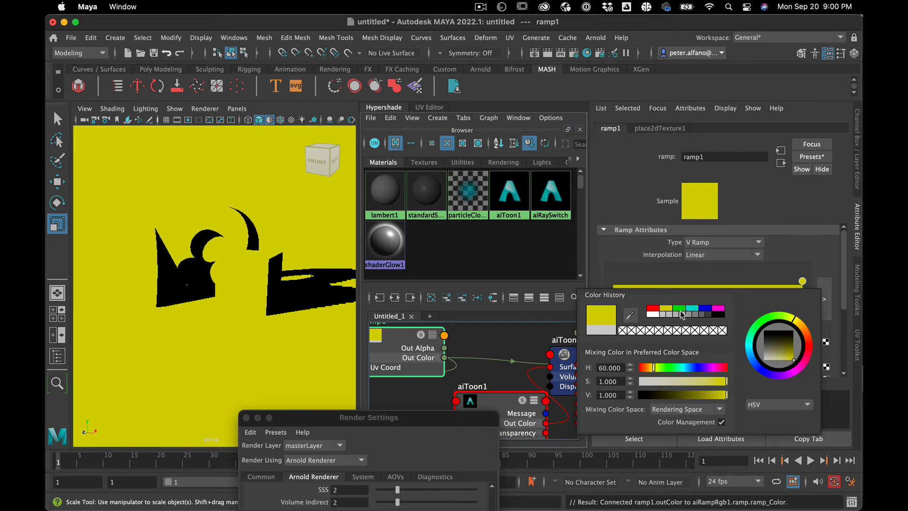
left_click(680, 309)
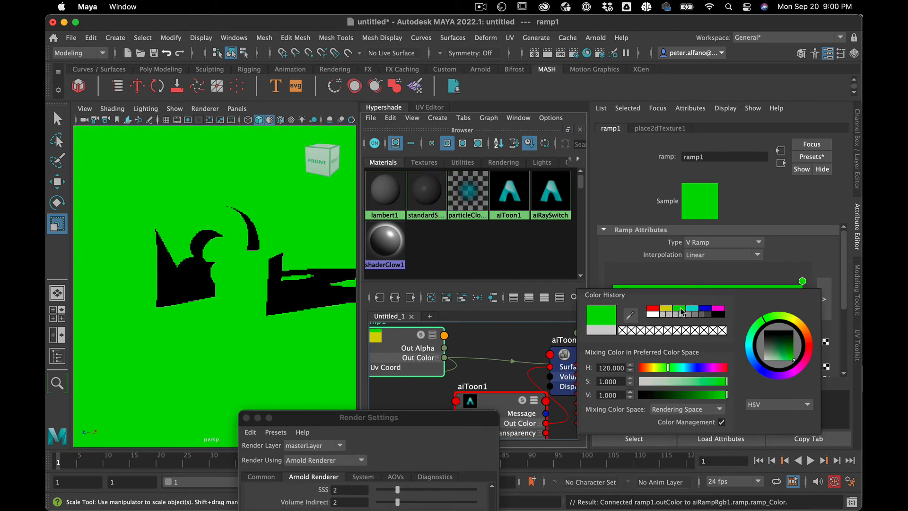
left_click(667, 309)
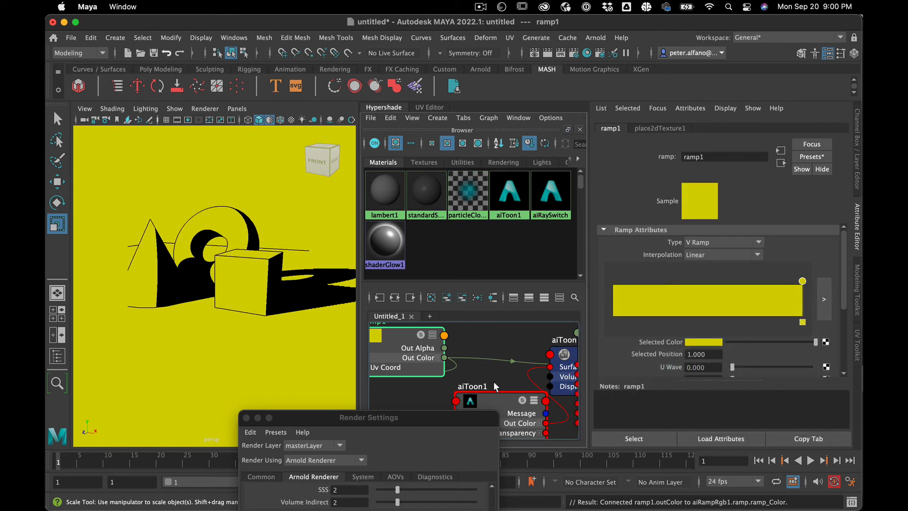
Step: Add a third stop to aiToon1's tonemap ramp, color it white and place it at about position 0.670
left_click(492, 396)
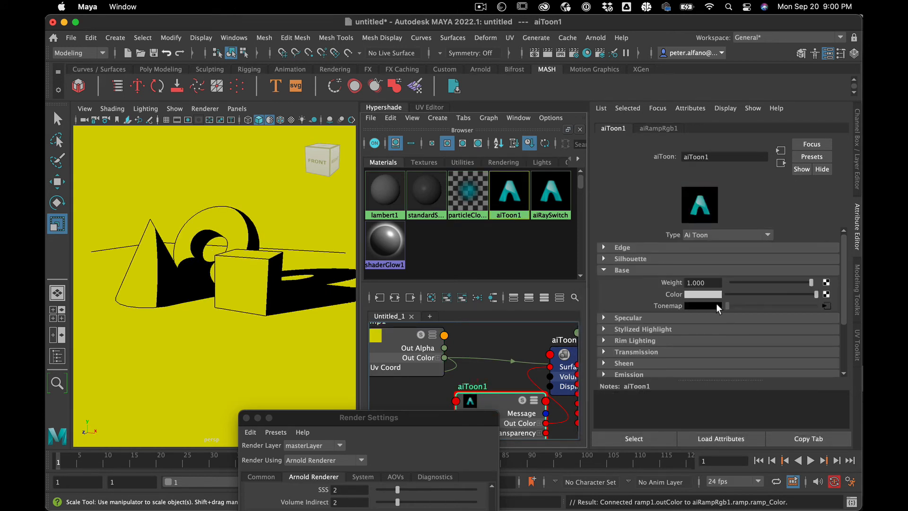
left_click(826, 306)
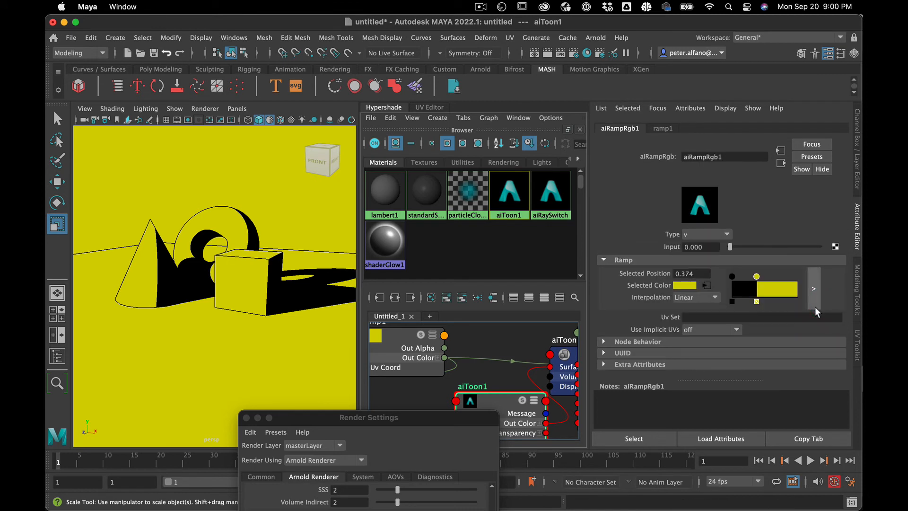
left_click(777, 284)
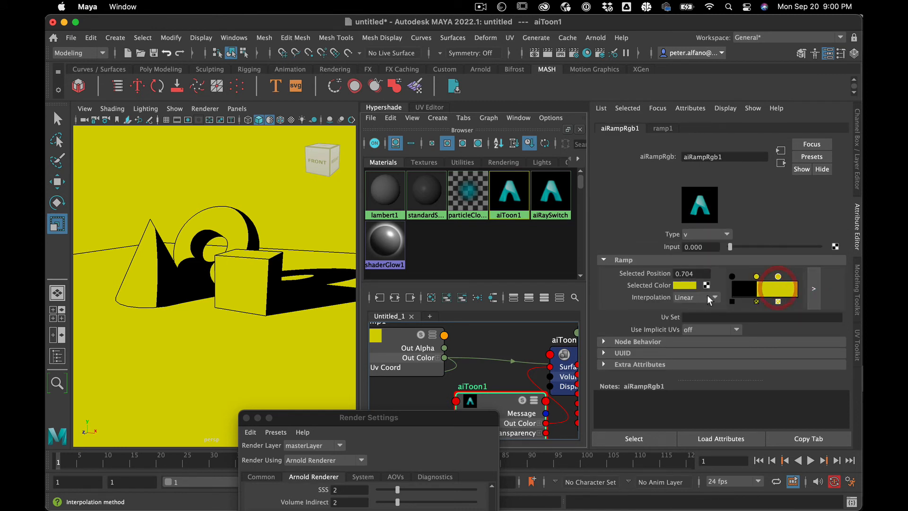
left_click(682, 285)
left_click(639, 263)
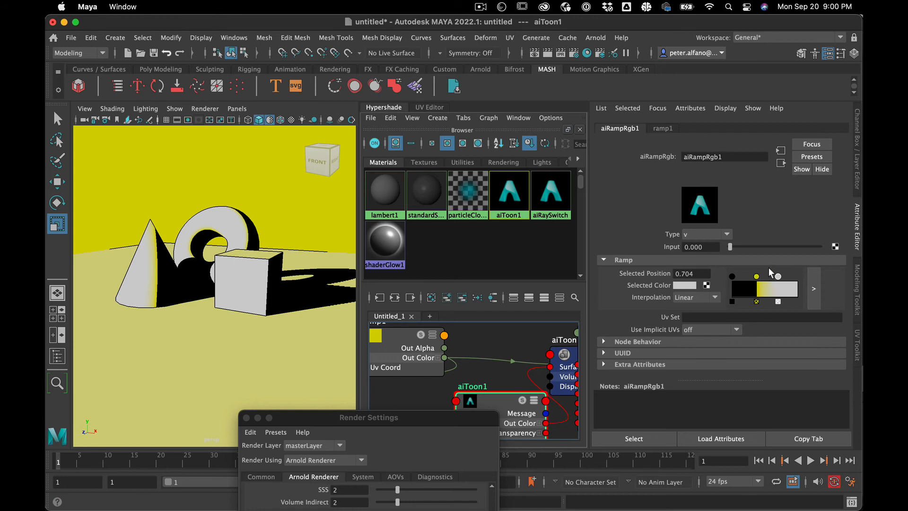
left_click_drag(779, 275, 775, 278)
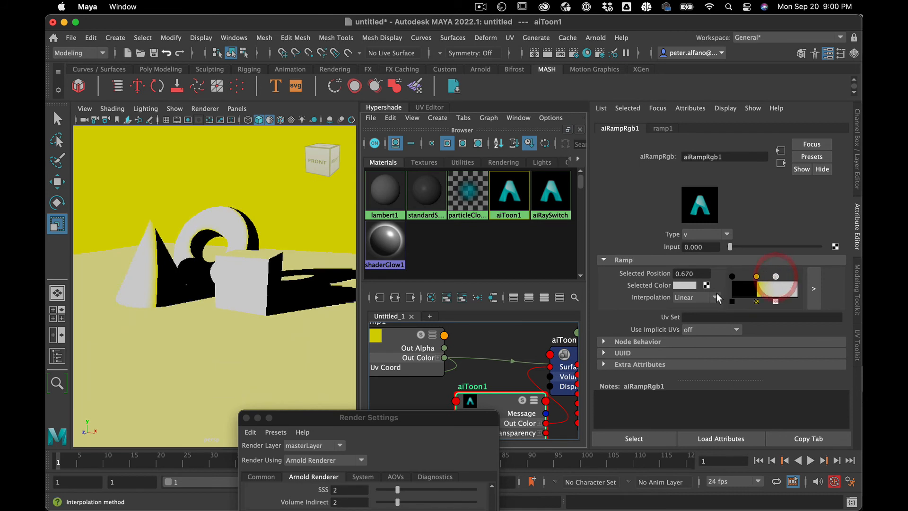
Step: Set the yellow tonemap stop's interpolation to None and move it to about position 0.322
left_click(756, 277)
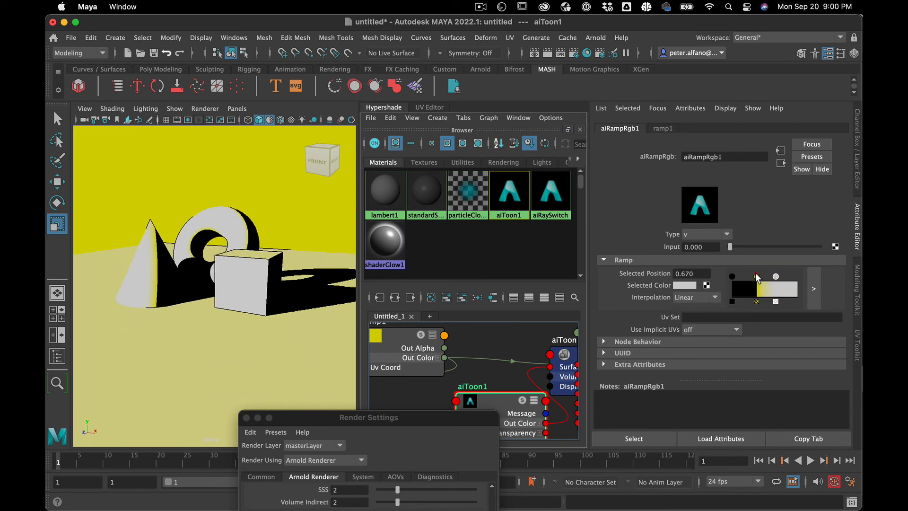
left_click(684, 296)
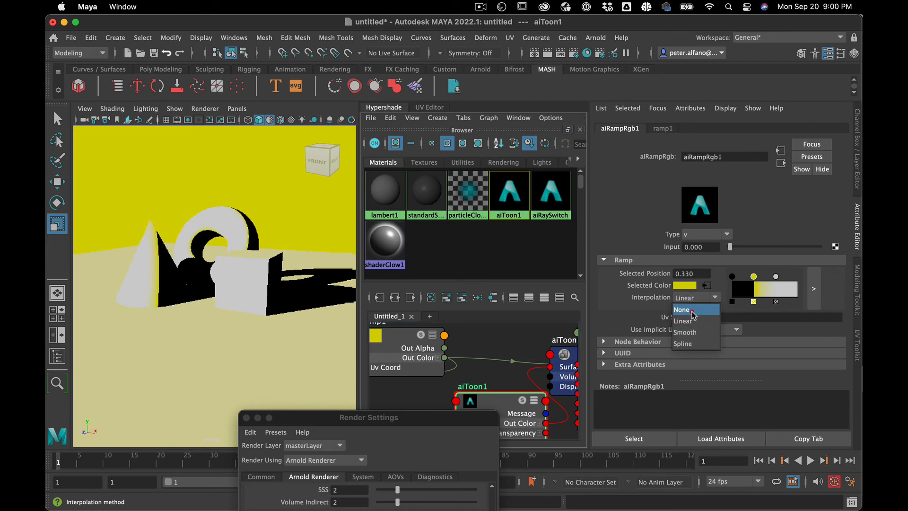
left_click(693, 310)
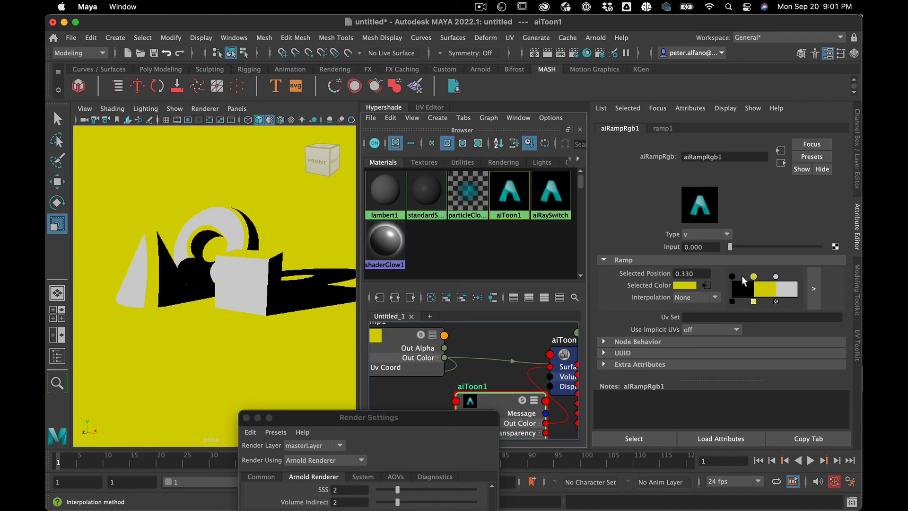
left_click_drag(753, 276, 752, 275)
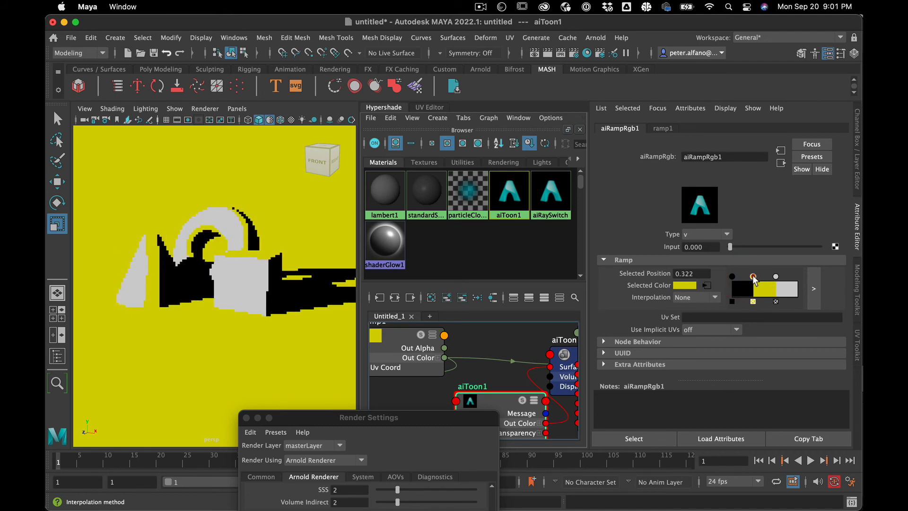
Step: Change the color of ramp1's single stop from the node graph to orange
left_click(681, 286)
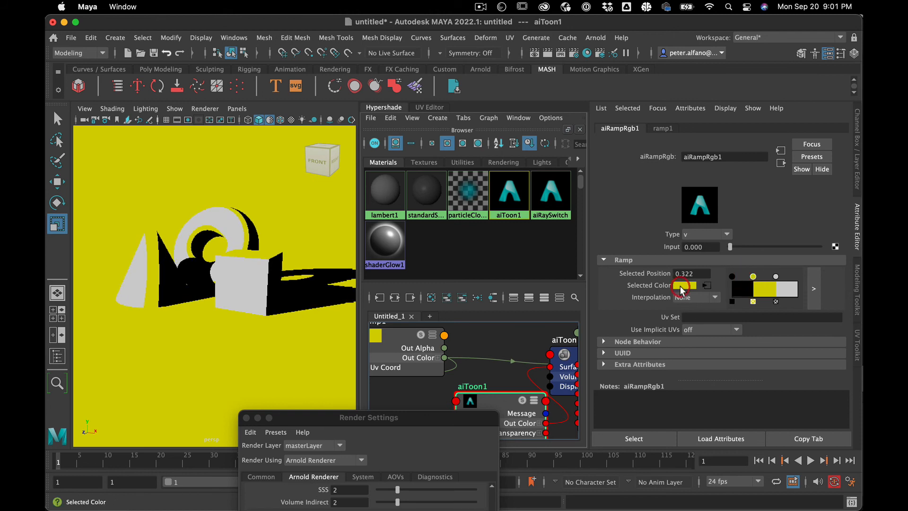
left_click(391, 340)
left_click(719, 342)
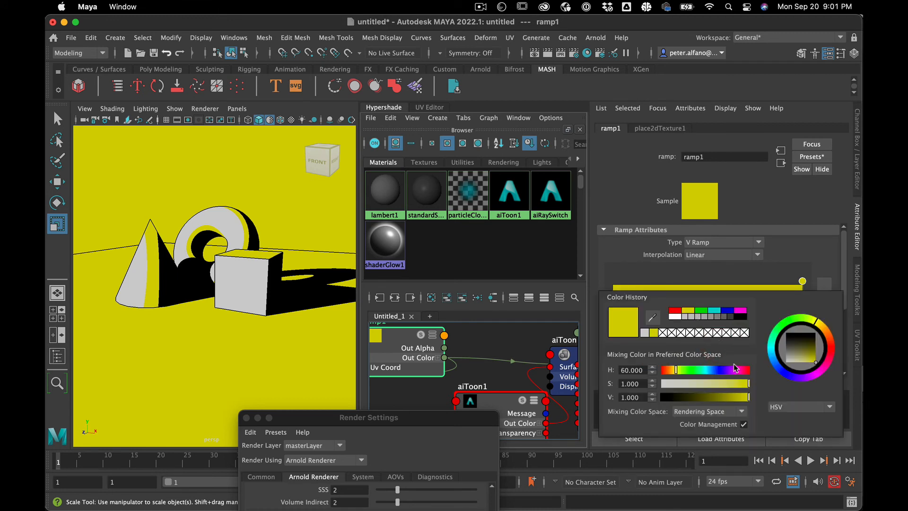
left_click(828, 337)
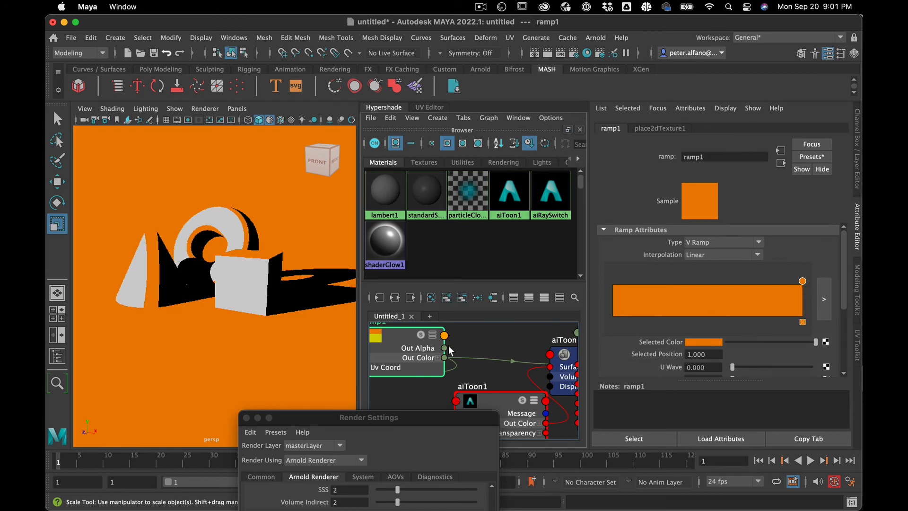
Step: Recolor the white stop at position 0.670 in aiToon1's tonemap ramp yellow
left_click(500, 399)
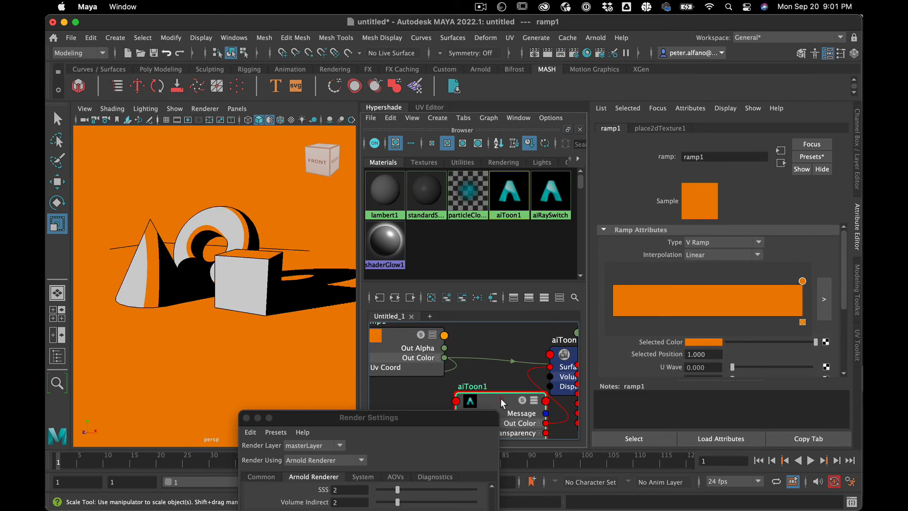
left_click(383, 334)
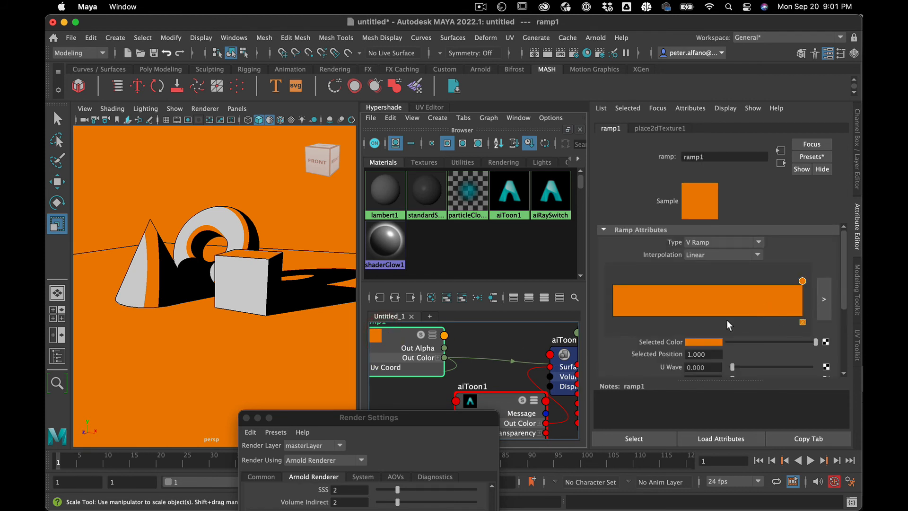
left_click(500, 396)
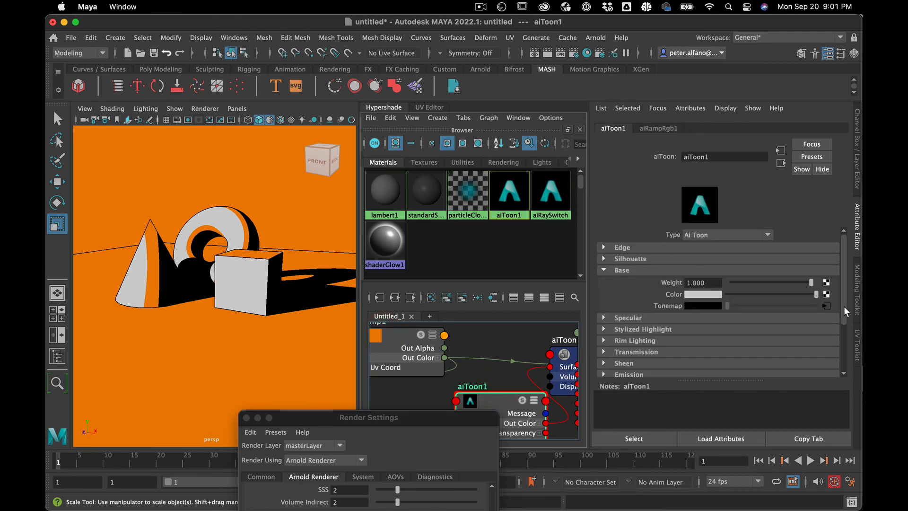
left_click(826, 306)
left_click(776, 276)
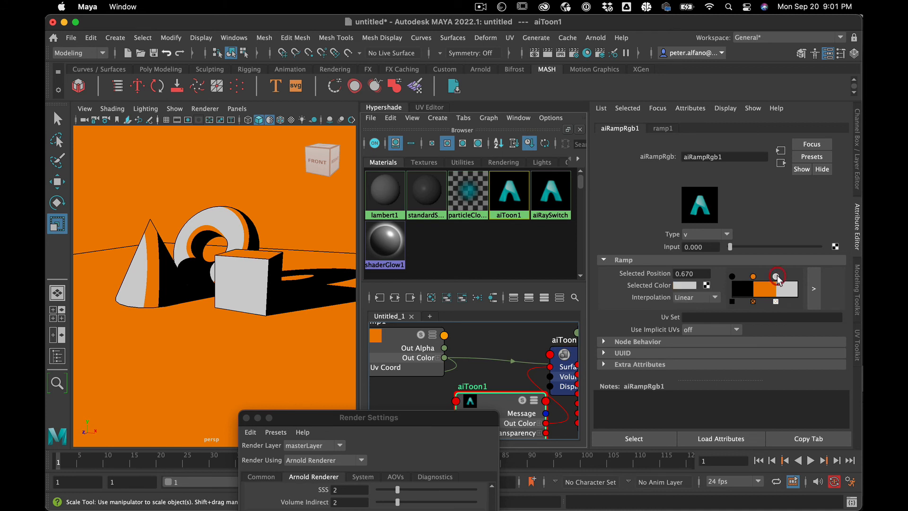
left_click(685, 285)
left_click(633, 277)
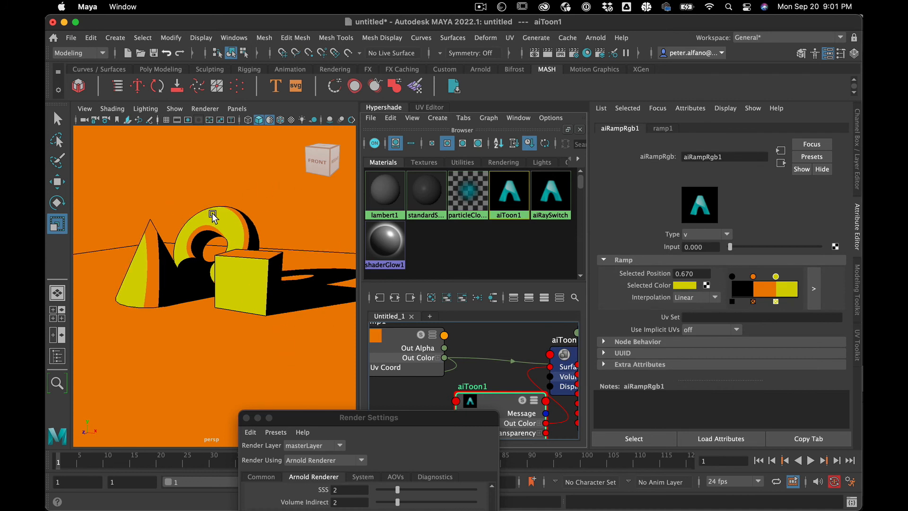
Step: Show the Outliner beside the perspective view and select directionalLight1
left_click_drag(241, 275, 266, 206, "alt")
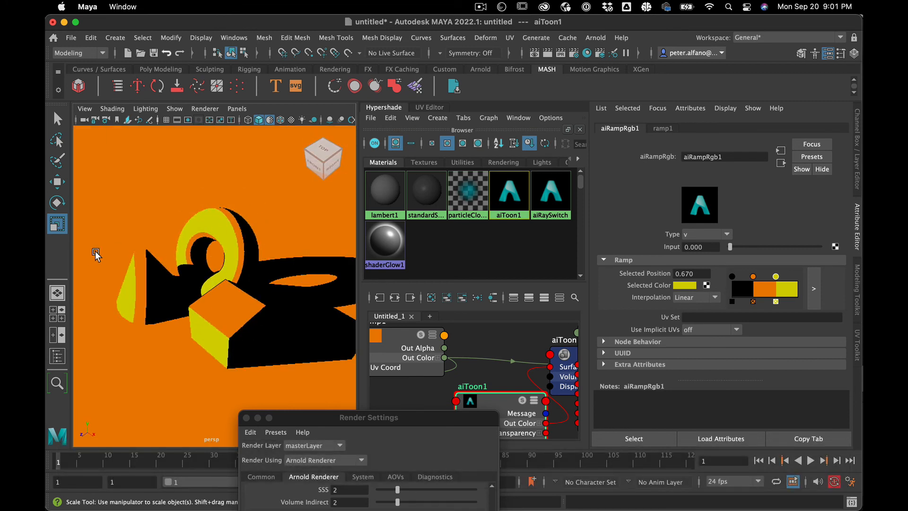
left_click(56, 333)
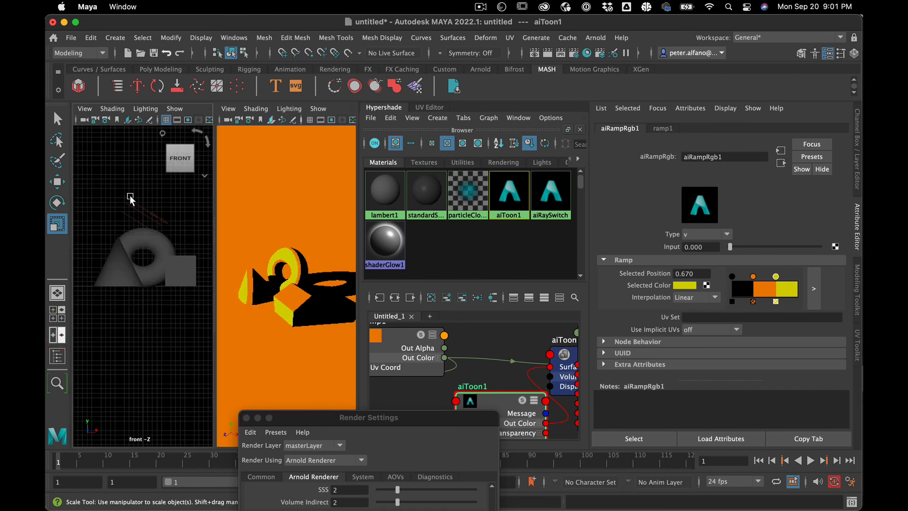
left_click(56, 293)
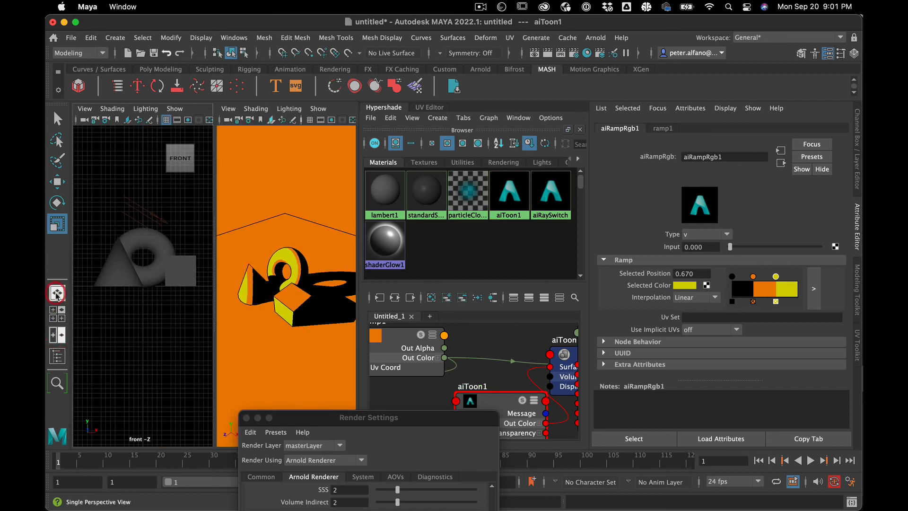
left_click(59, 357)
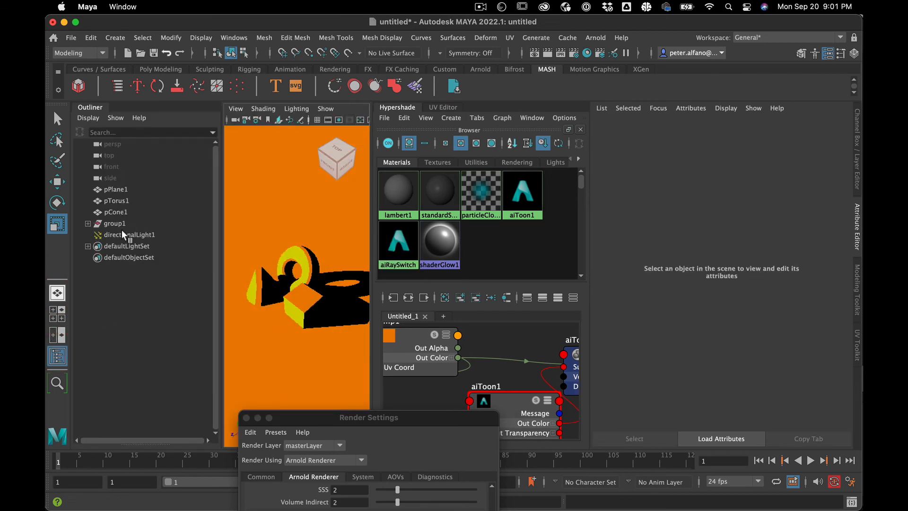
left_click(122, 233)
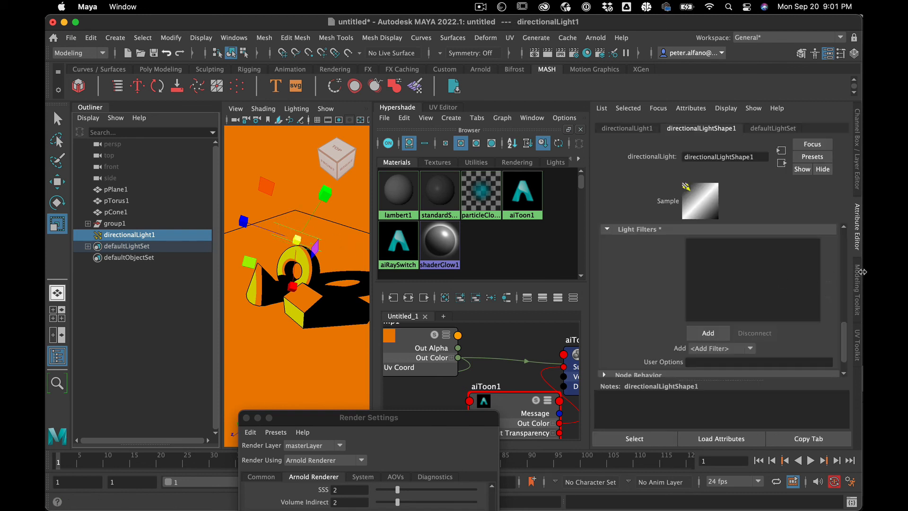
Step: Raise the directional light's Arnold Angle to about 8.582 to try out softer shadow edges
left_click(629, 128)
scroll(643, 298, "down", 1)
scroll(629, 265, "up", 4)
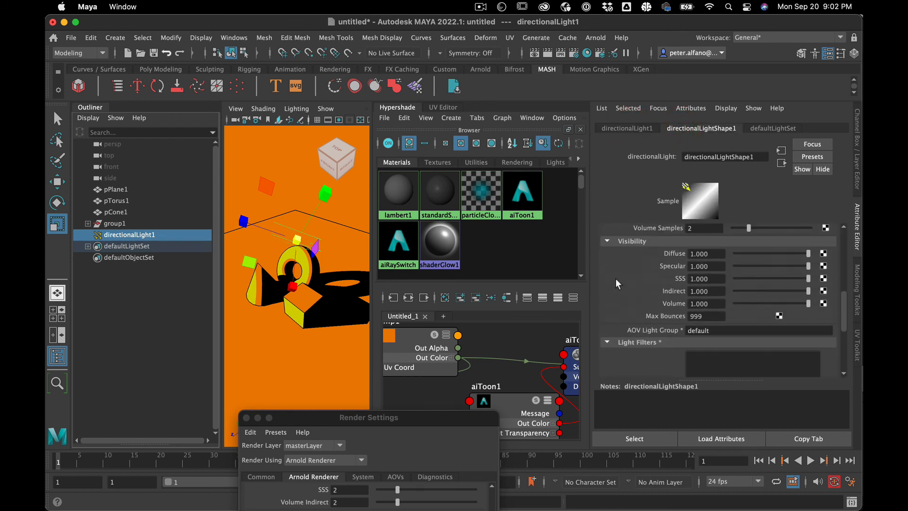
left_click(607, 340)
scroll(634, 293, "up", 5)
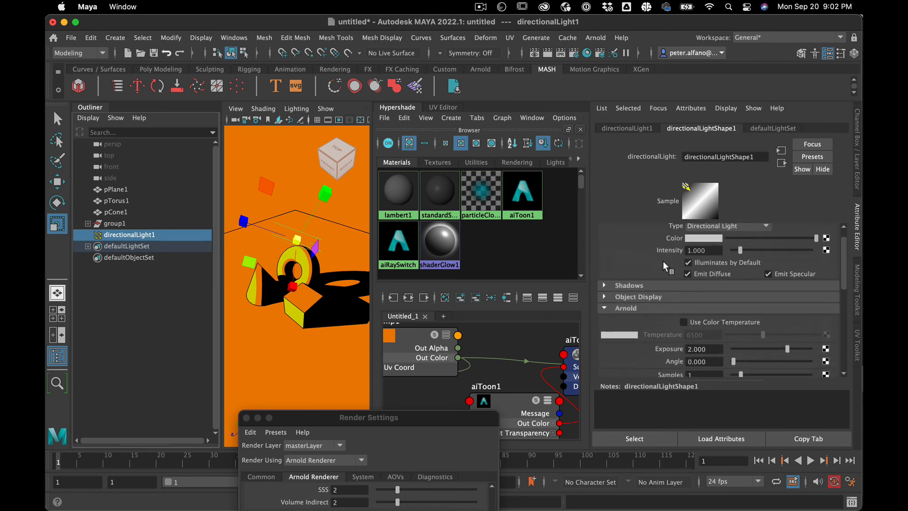
scroll(662, 261, "down", 1)
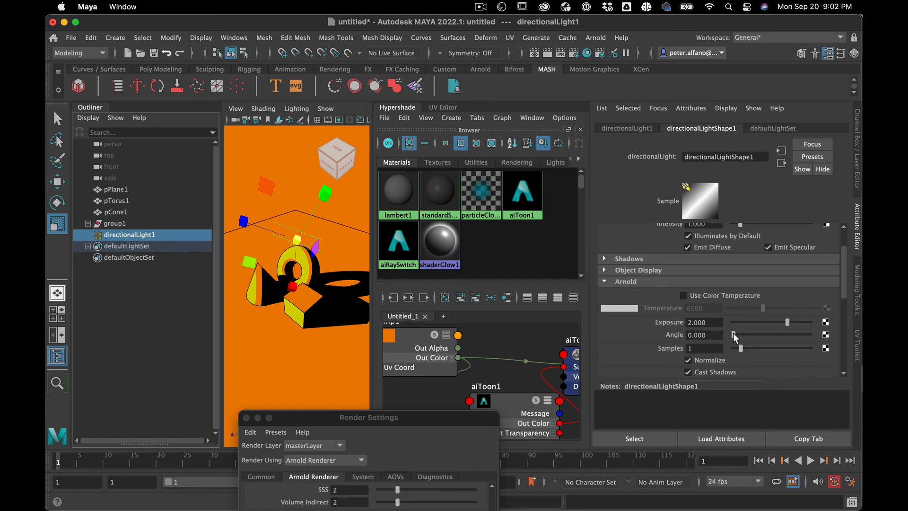
left_click_drag(733, 333, 759, 331)
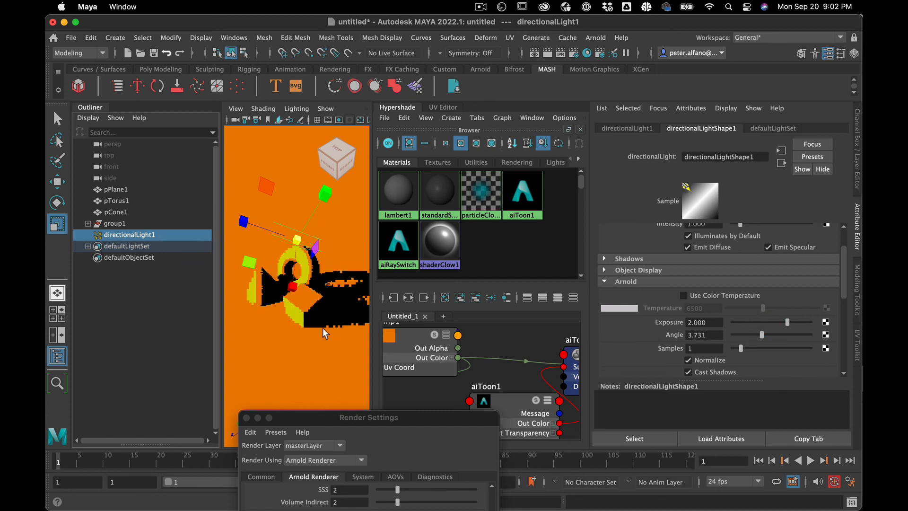
scroll(265, 330, "up", 5)
scroll(265, 330, "up", 3)
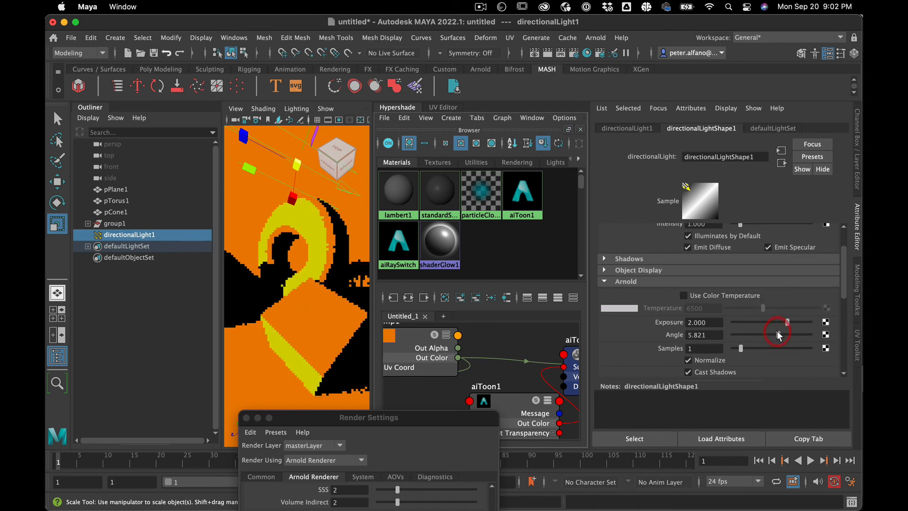
left_click_drag(785, 332, 797, 332)
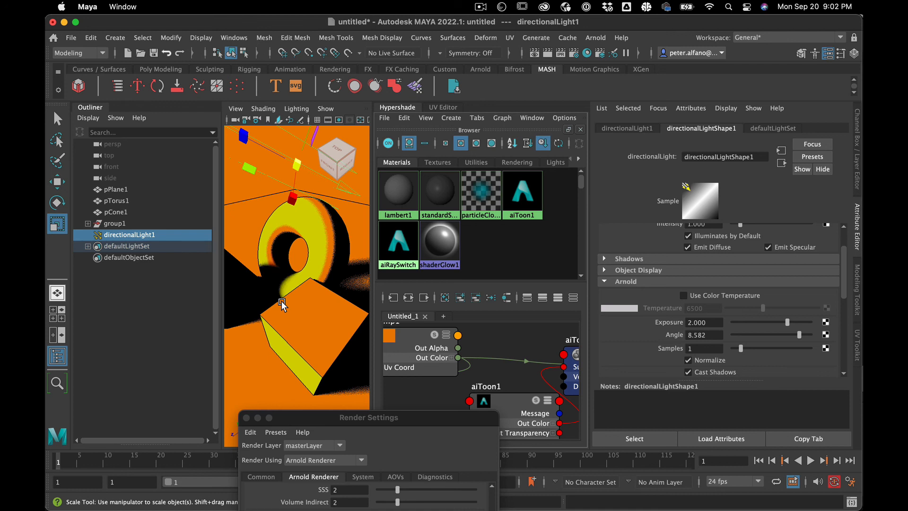
Step: Set the directional light's Arnold Angle back to 0.000
scroll(282, 303, "down", 5)
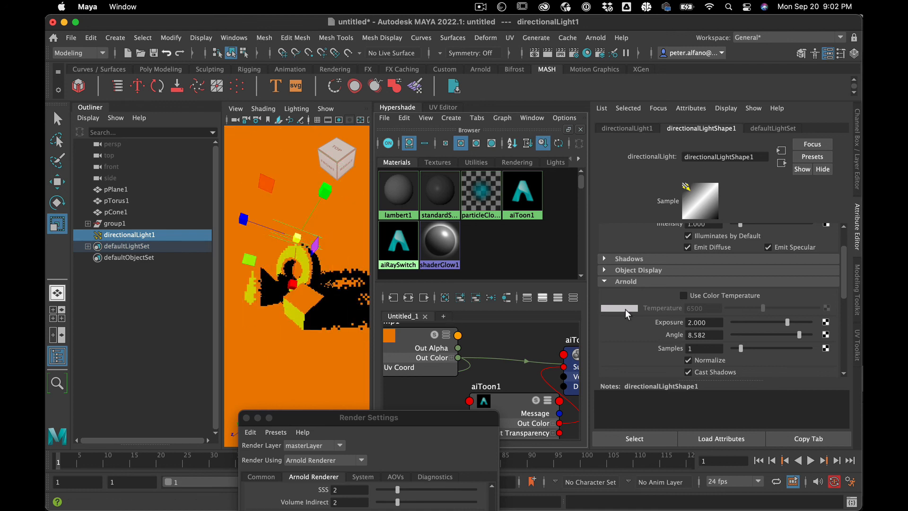
left_click_drag(753, 335, 670, 336)
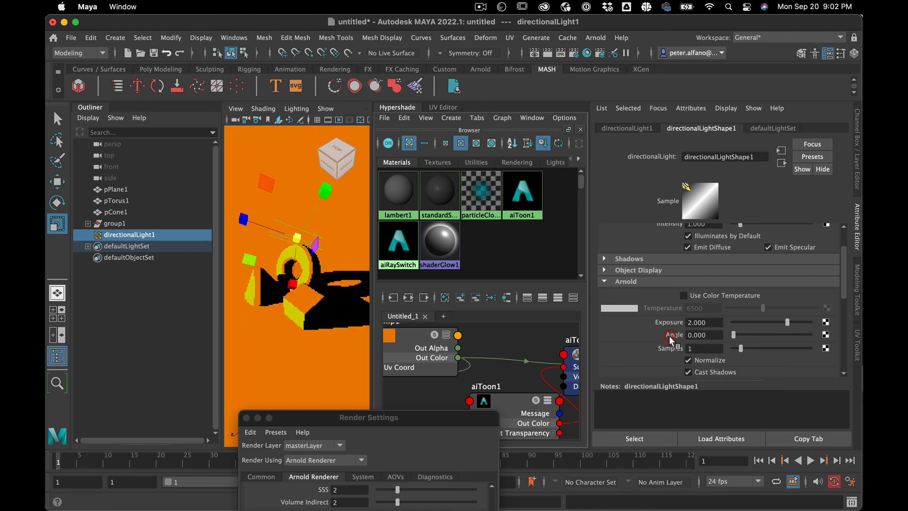
left_click_drag(336, 300, 274, 307, "alt")
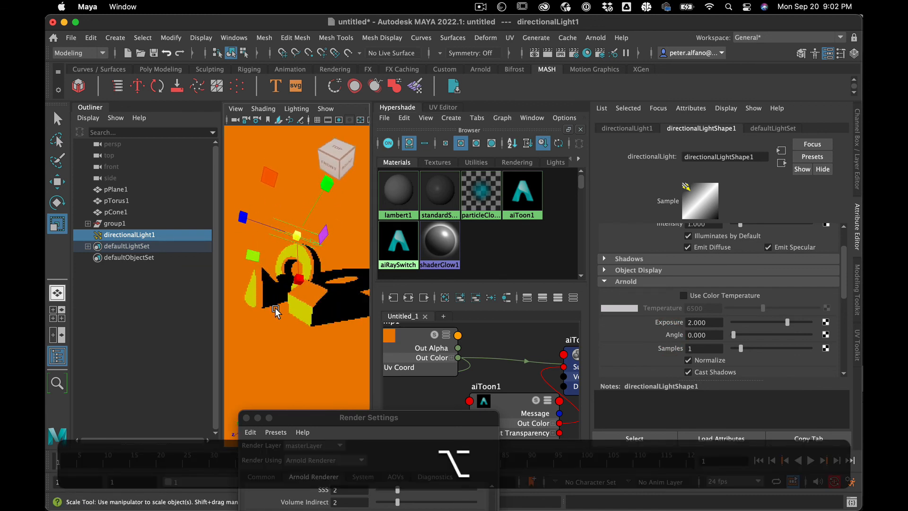